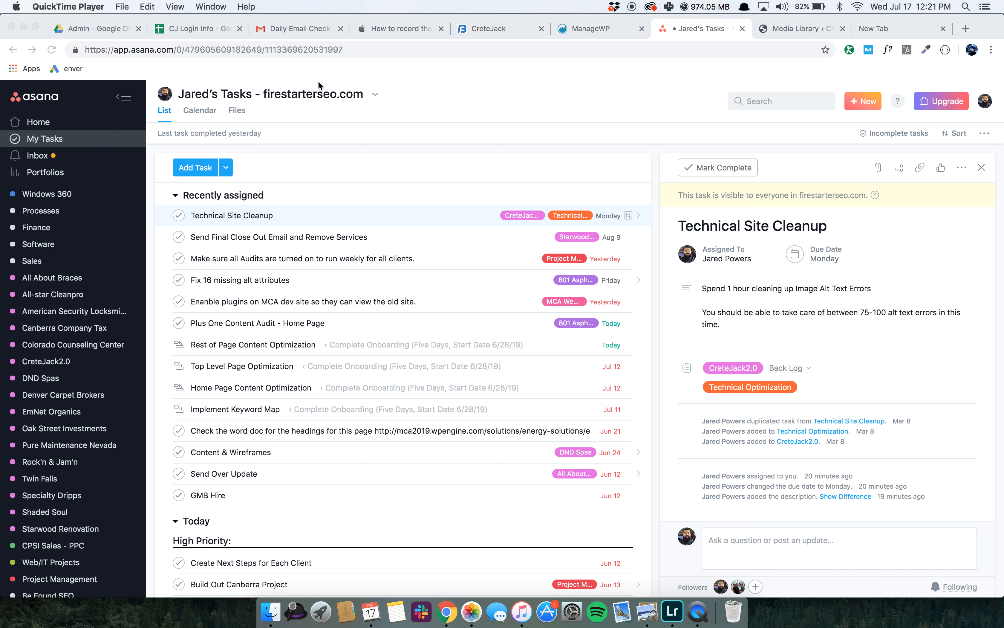
Switch to Gmail, return to the inbox and mark the Daily Email Check In message as unread.
{"action": "left_click", "coordinate": [301, 28]}
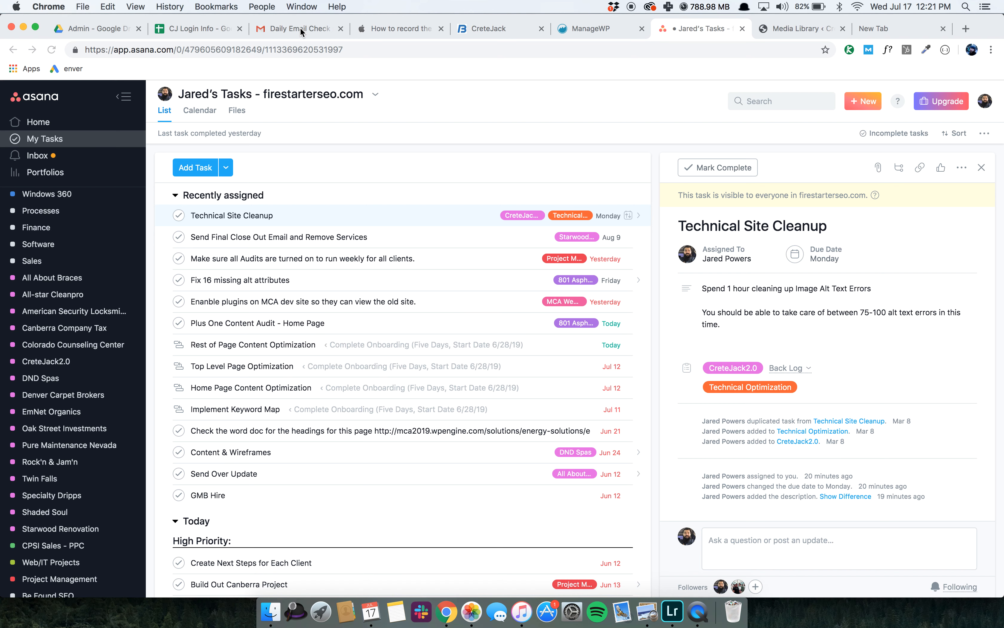
{"action": "left_click", "coordinate": [293, 28]}
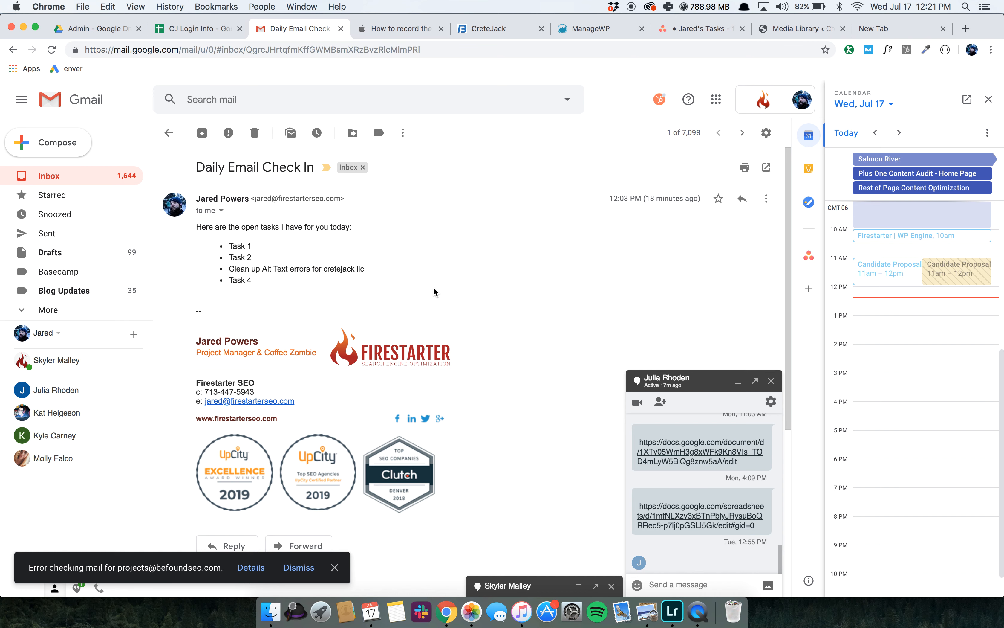
{"action": "left_click", "coordinate": [106, 177]}
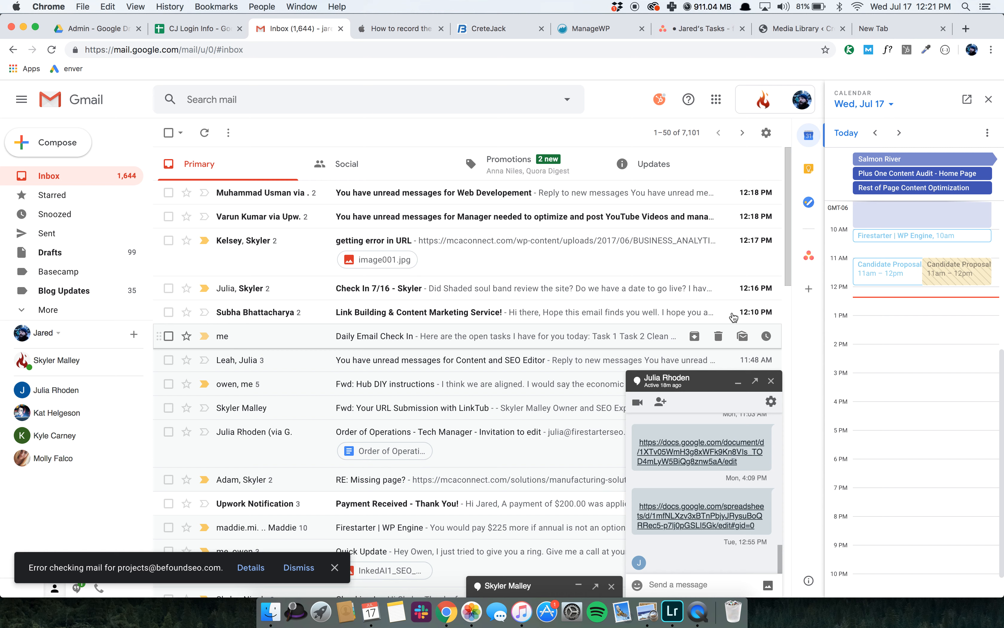
{"action": "left_click", "coordinate": [169, 336]}
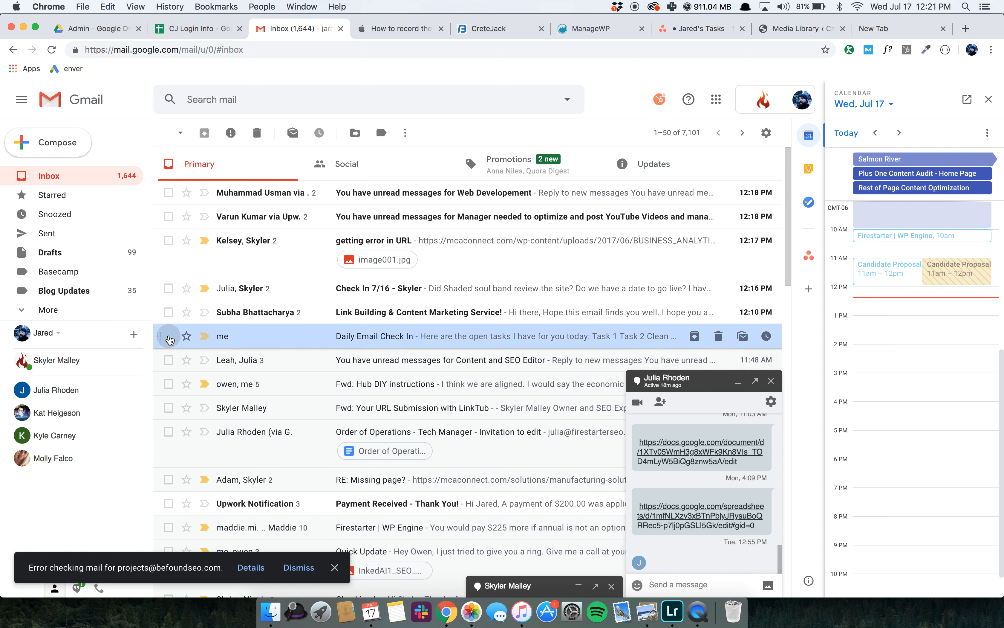
{"action": "left_click", "coordinate": [405, 132]}
{"action": "left_click", "coordinate": [471, 152]}
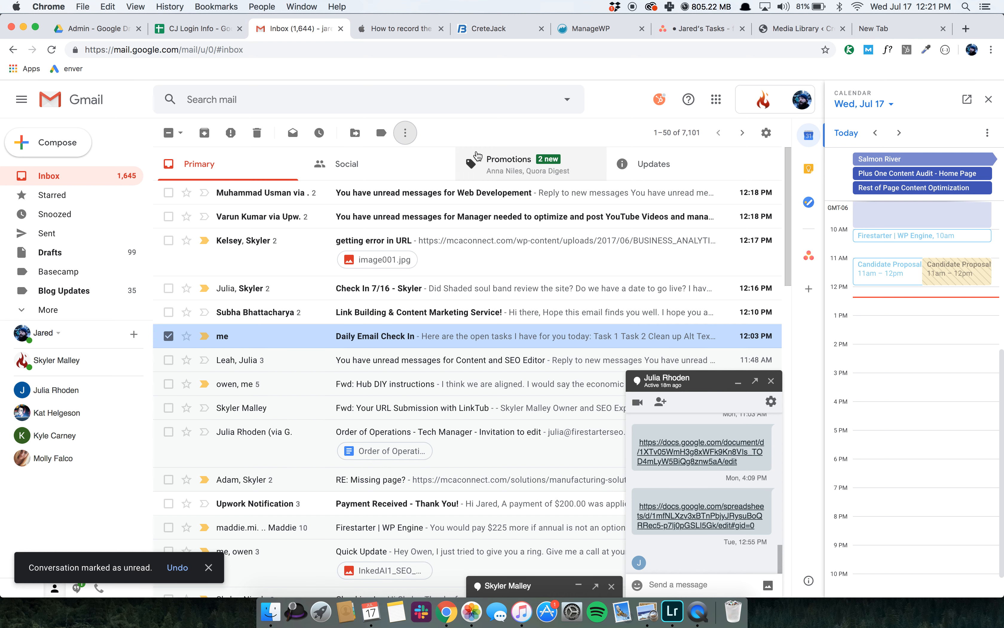
Minimize the open chat window and open the Daily Email Check In message to read its task list.
{"action": "left_click", "coordinate": [738, 382]}
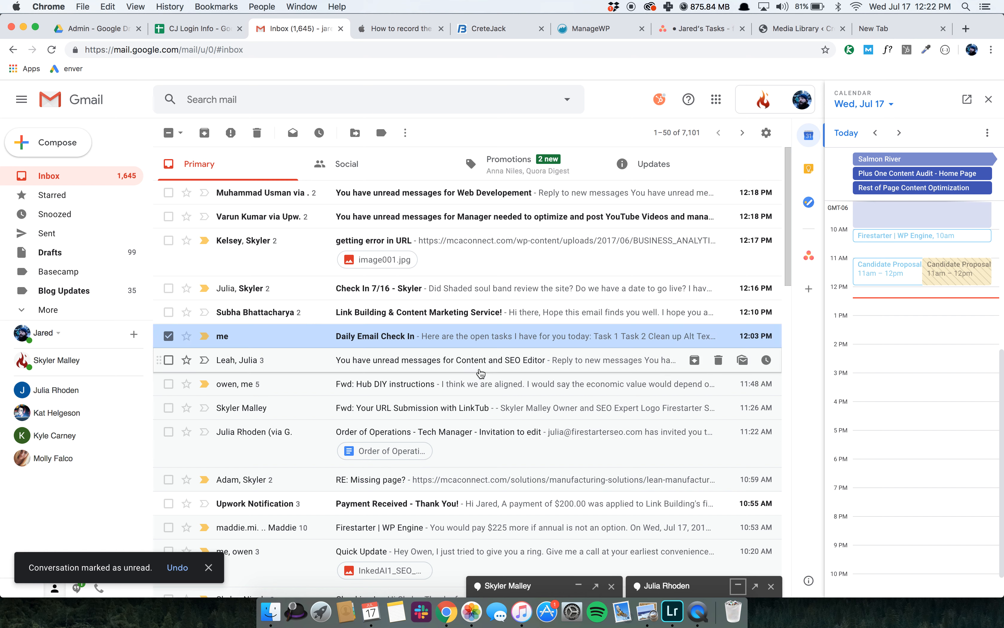
{"action": "left_click", "coordinate": [484, 341]}
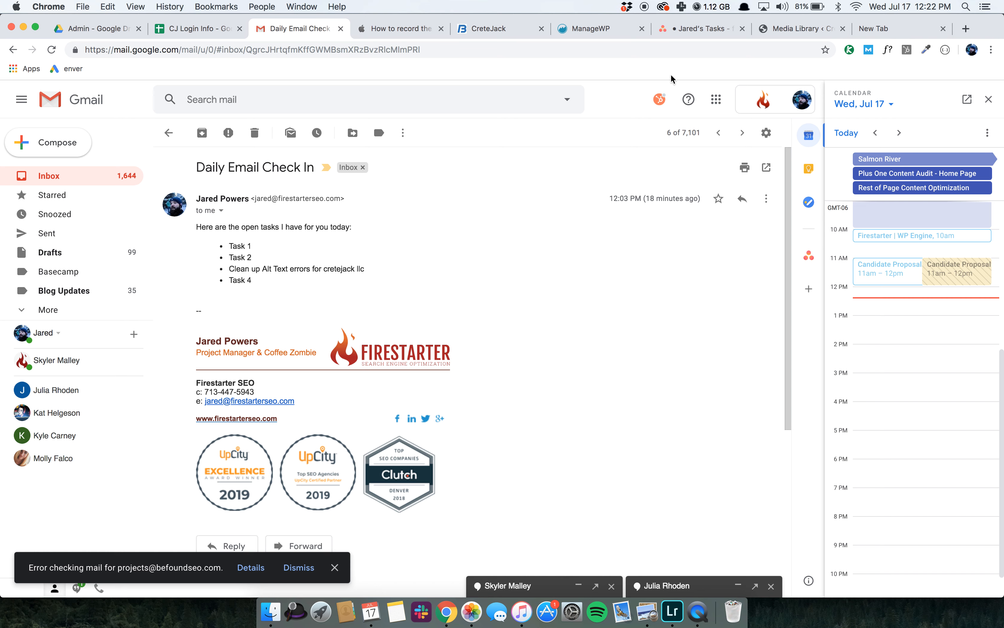
Switch to Asana and open the Technical Site Cleanup task from My Tasks, checking it against the Daily Email Check In message.
{"action": "left_click", "coordinate": [687, 27]}
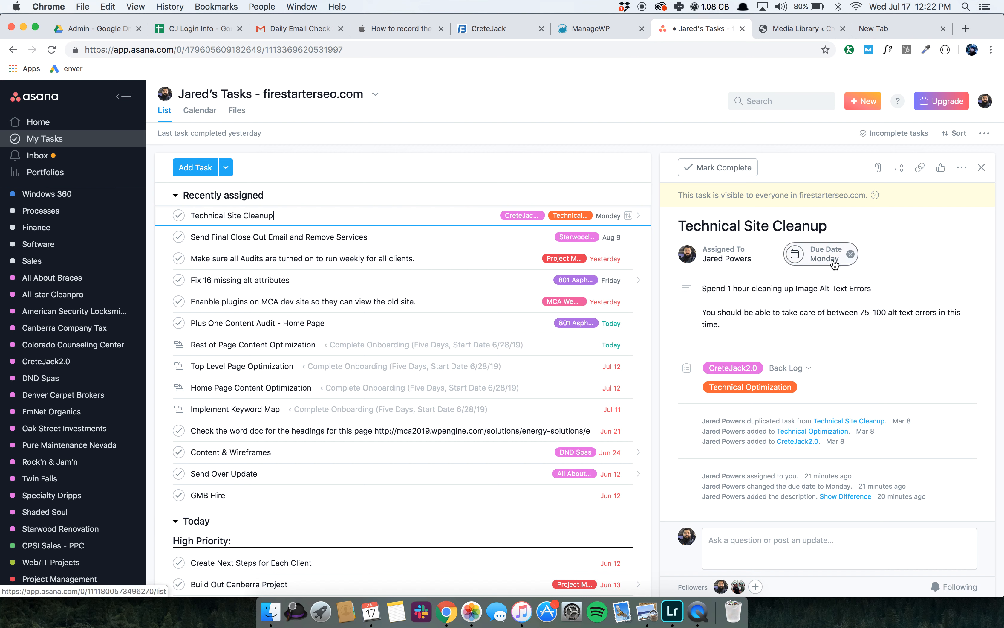
{"action": "left_click", "coordinate": [70, 142]}
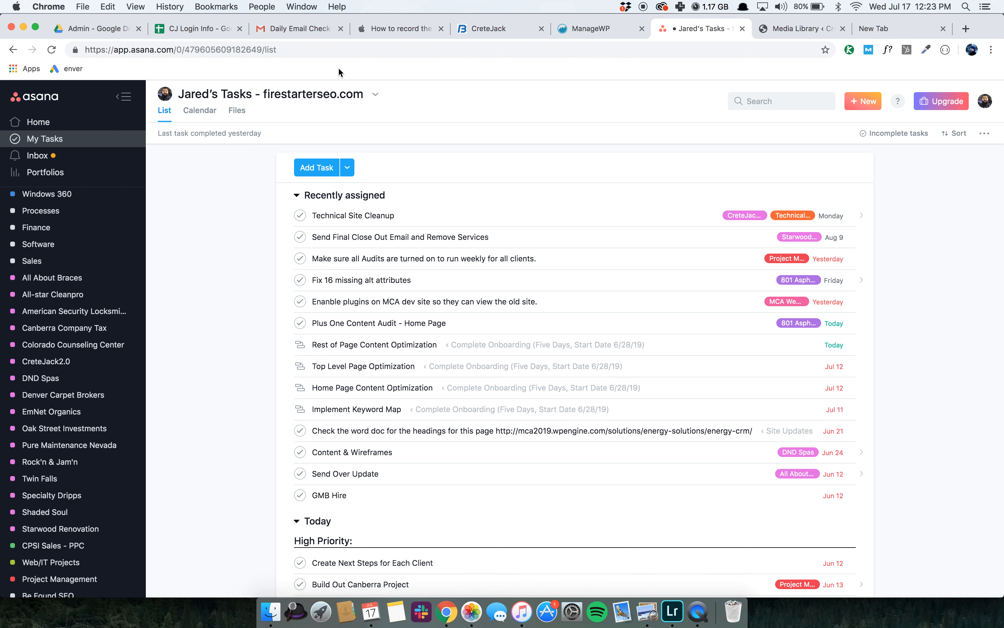
{"action": "left_click", "coordinate": [313, 29]}
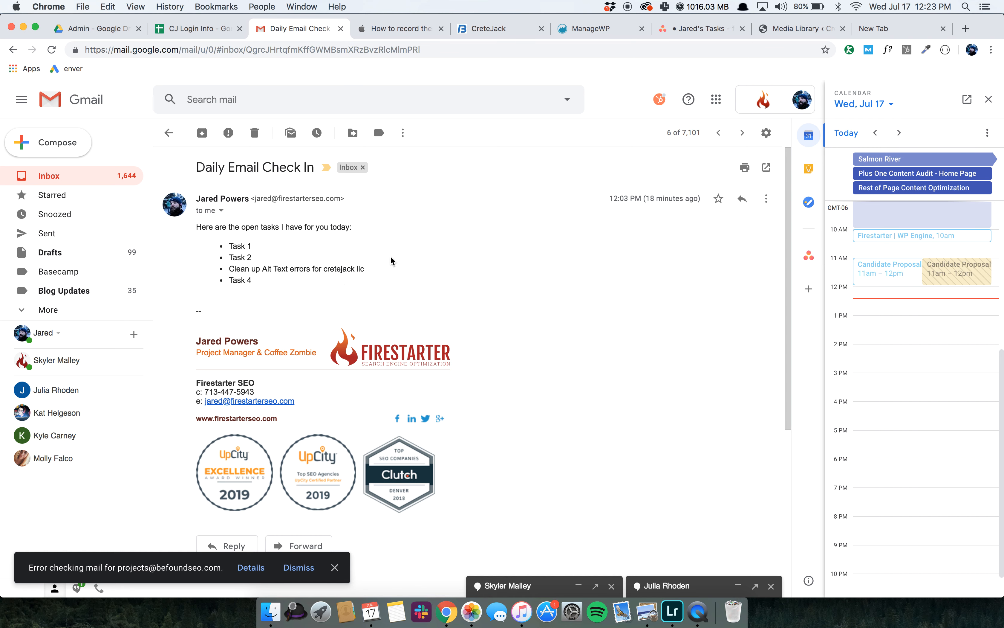
{"action": "left_click", "coordinate": [694, 29]}
{"action": "left_click", "coordinate": [529, 220]}
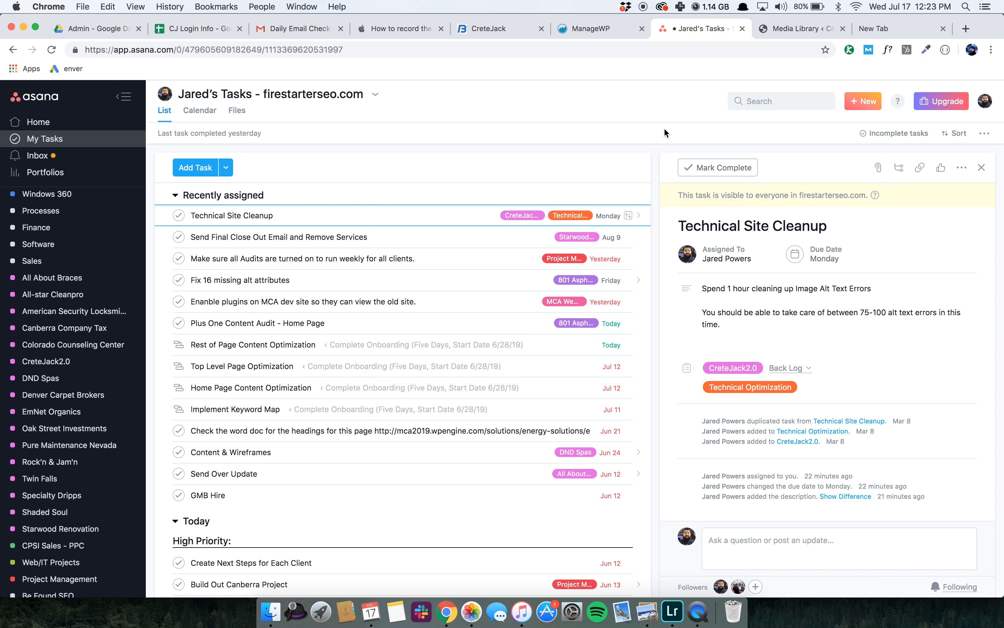
Switch to the CreteJack report in BeFoundSEO and open the Site Audit overview.
{"action": "left_click", "coordinate": [501, 29]}
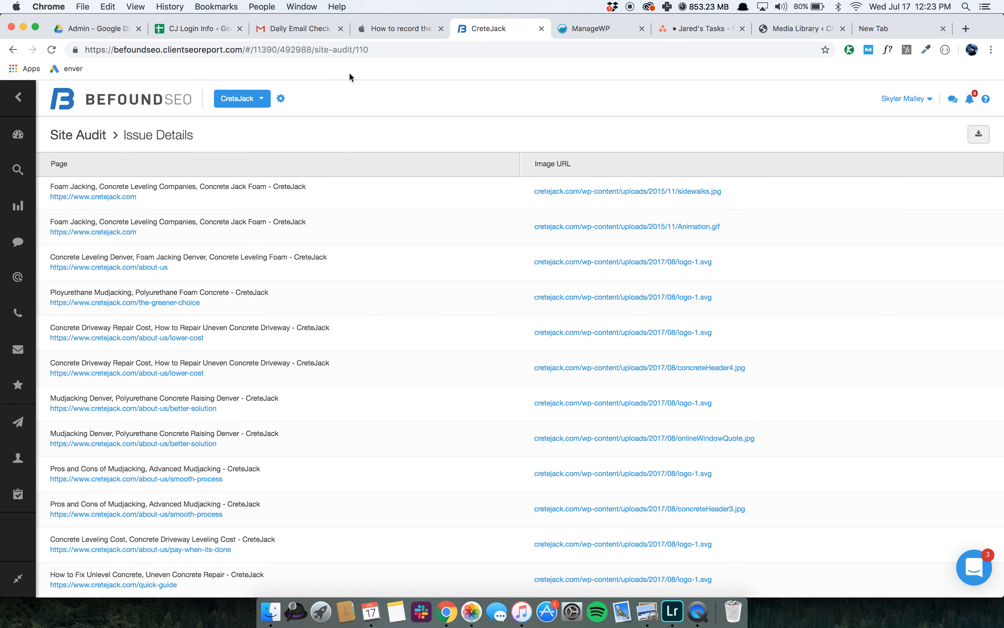
{"action": "scroll", "coordinate": [388, 231], "scroll_direction": "up", "scroll_amount": 10}
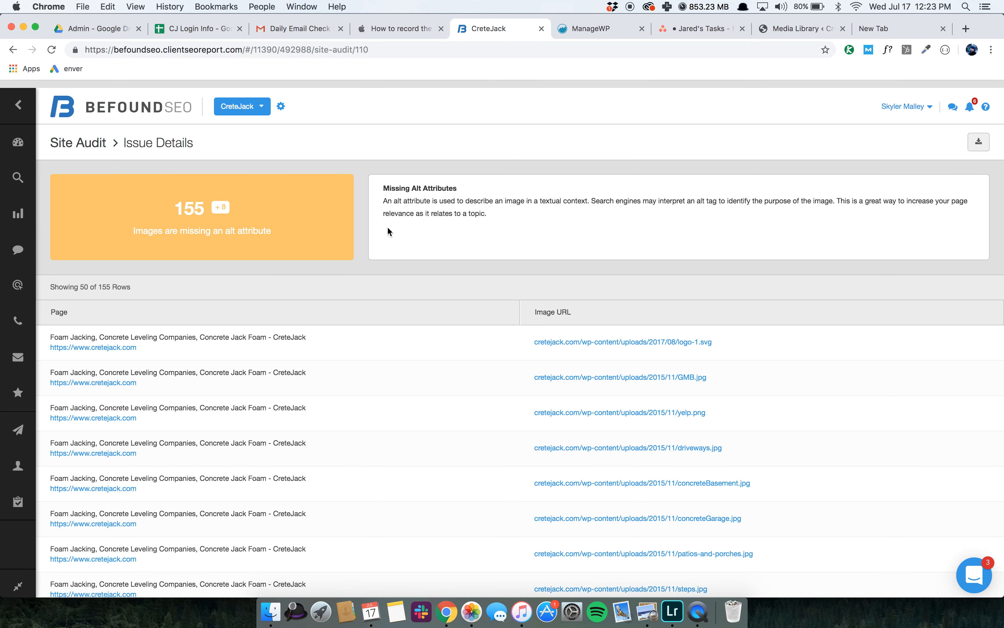
{"action": "mouse_move", "coordinate": [18, 134]}
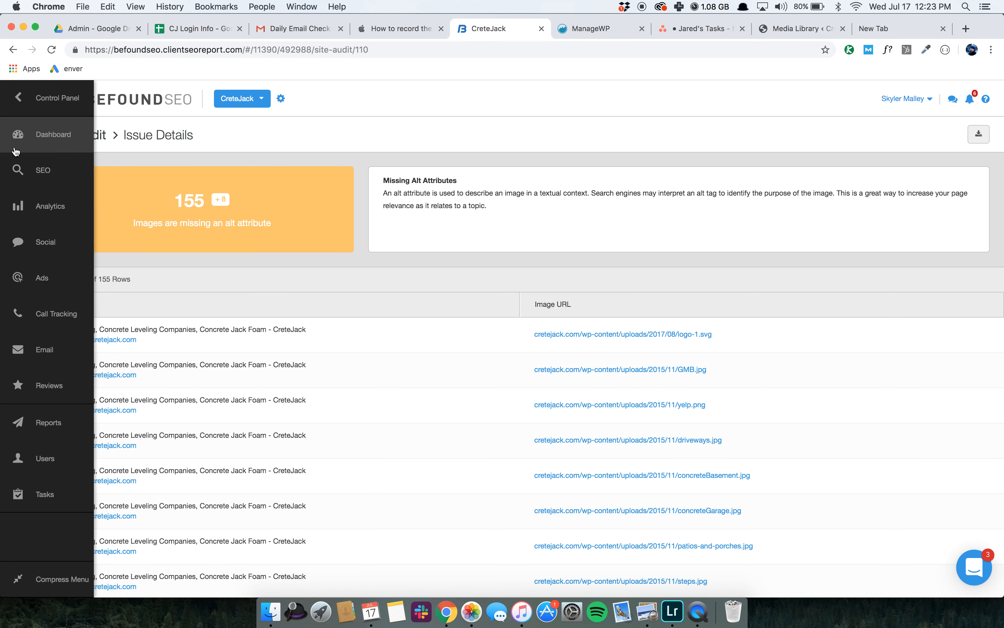
{"action": "left_click", "coordinate": [22, 170]}
{"action": "left_click", "coordinate": [29, 264]}
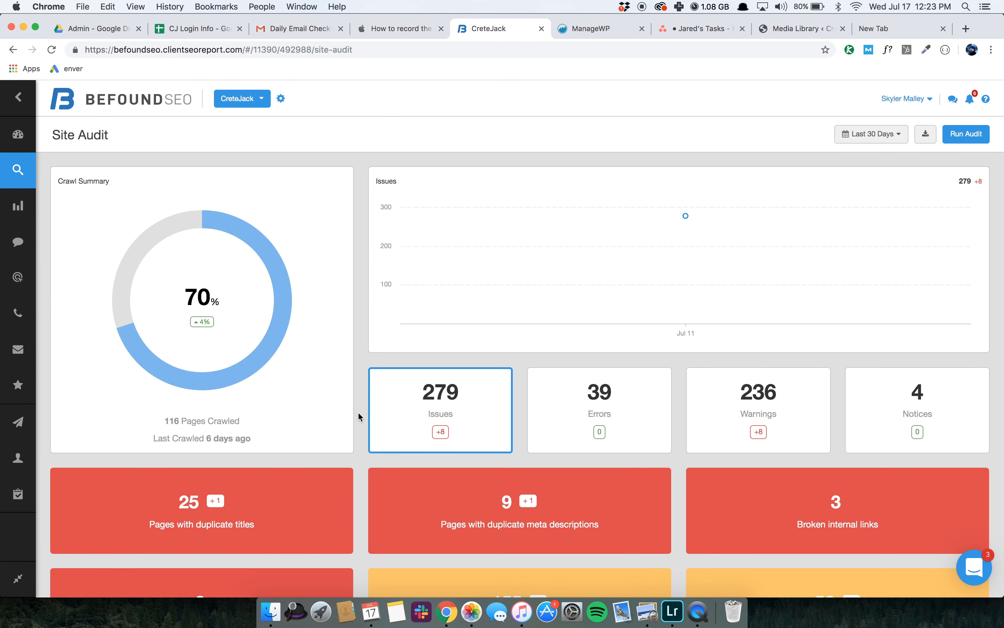
Open the Site Audit issue details for images missing an alt attribute.
{"action": "scroll", "coordinate": [358, 412], "scroll_direction": "down", "scroll_amount": 3}
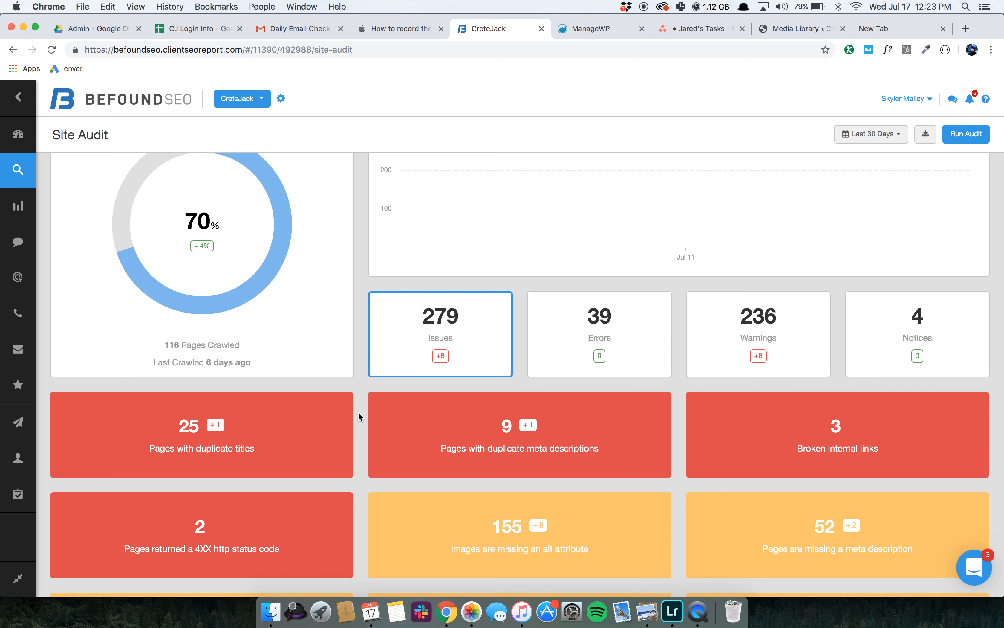
{"action": "scroll", "coordinate": [361, 433], "scroll_direction": "down", "scroll_amount": 3}
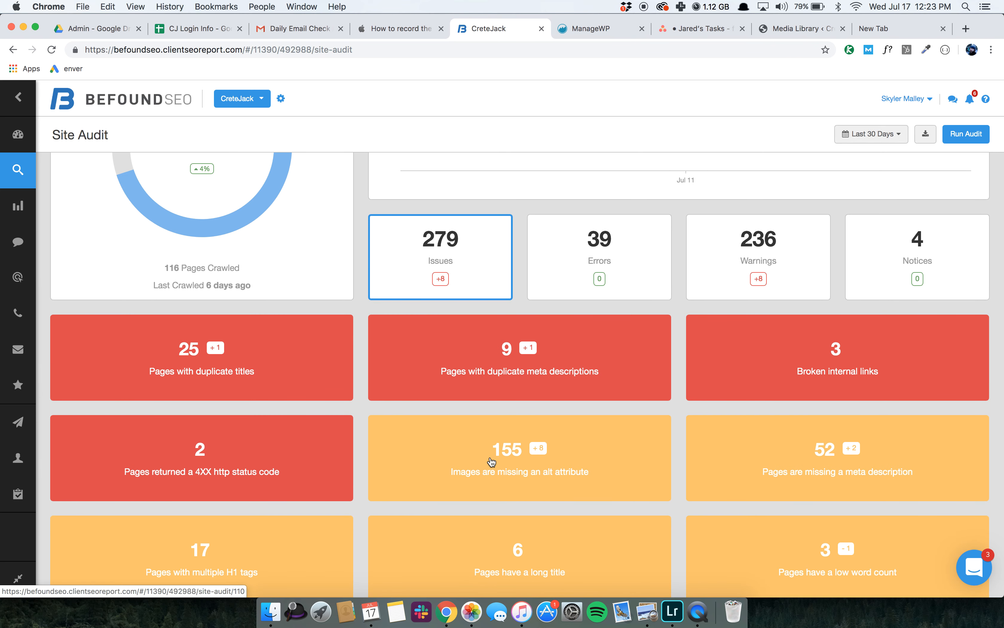
{"action": "left_click", "coordinate": [575, 473]}
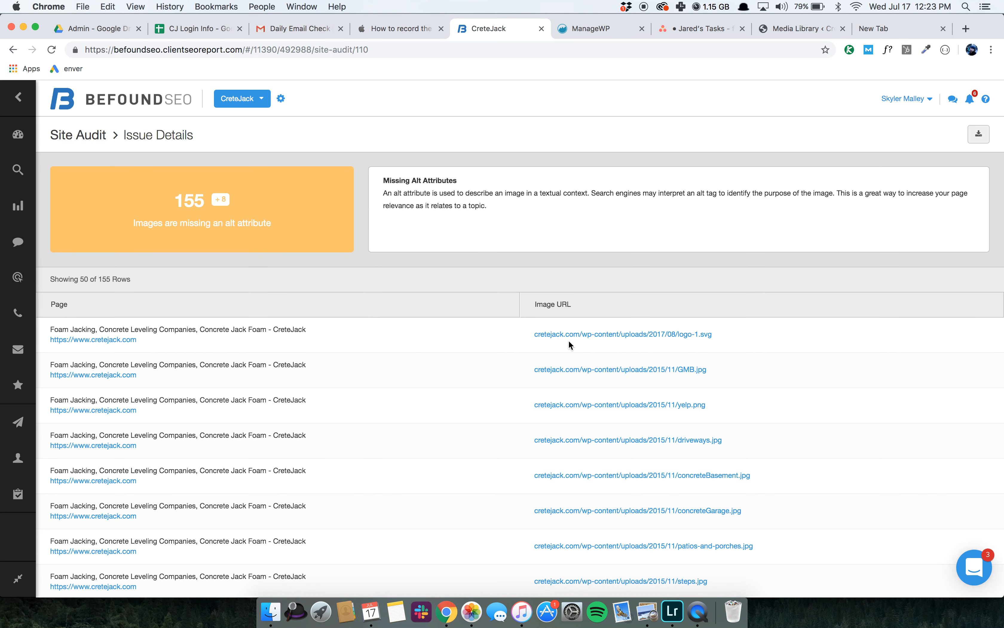
Examine the list of CreteJack pages and image URLs with missing alt attributes.
{"action": "scroll", "coordinate": [454, 357], "scroll_direction": "down", "scroll_amount": 3}
{"action": "scroll", "coordinate": [454, 356], "scroll_direction": "down", "scroll_amount": 1}
{"action": "scroll", "coordinate": [577, 493], "scroll_direction": "down", "scroll_amount": 1}
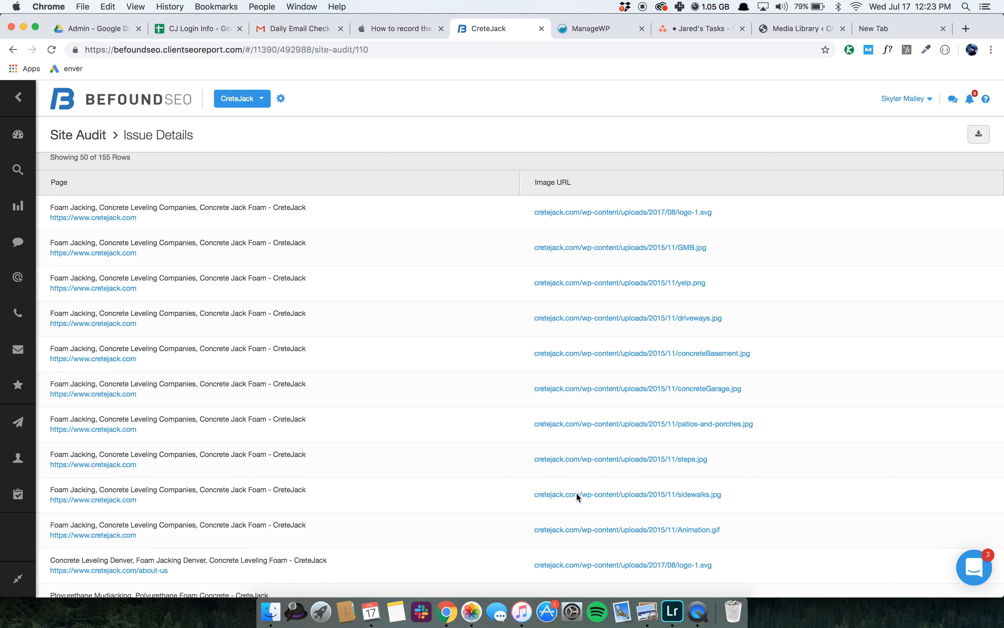
{"action": "scroll", "coordinate": [577, 497], "scroll_direction": "down", "scroll_amount": 5}
{"action": "scroll", "coordinate": [577, 497], "scroll_direction": "down", "scroll_amount": 6}
{"action": "scroll", "coordinate": [577, 497], "scroll_direction": "down", "scroll_amount": 7}
{"action": "scroll", "coordinate": [577, 497], "scroll_direction": "down", "scroll_amount": 15}
{"action": "scroll", "coordinate": [577, 497], "scroll_direction": "down", "scroll_amount": 6}
{"action": "scroll", "coordinate": [577, 497], "scroll_direction": "down", "scroll_amount": 15}
{"action": "scroll", "coordinate": [577, 497], "scroll_direction": "down", "scroll_amount": 3}
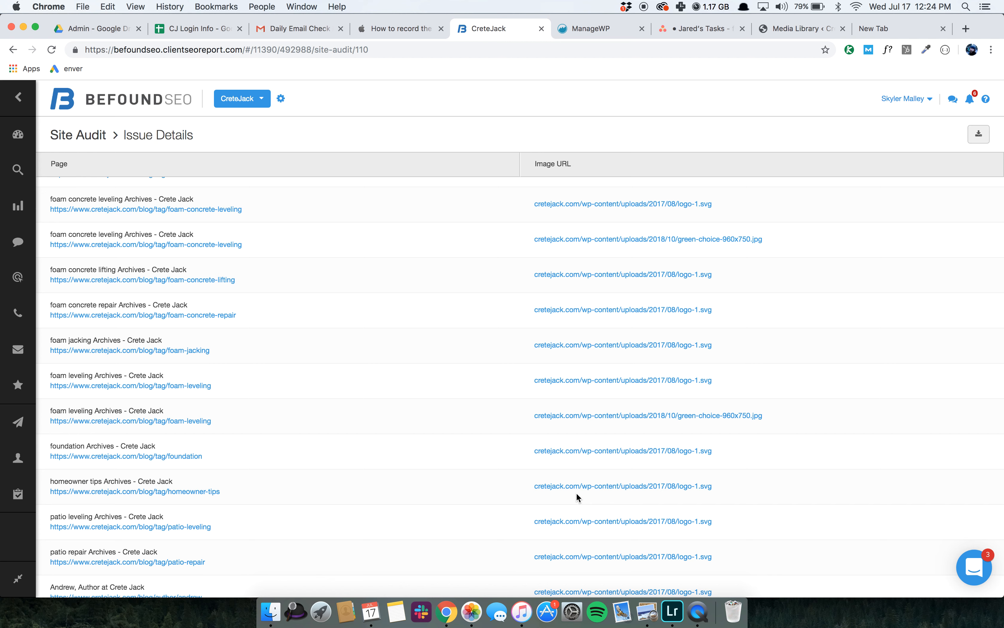
Switch to ManageWP, view its updates overview and browse the list of managed websites.
{"action": "left_click", "coordinate": [592, 28]}
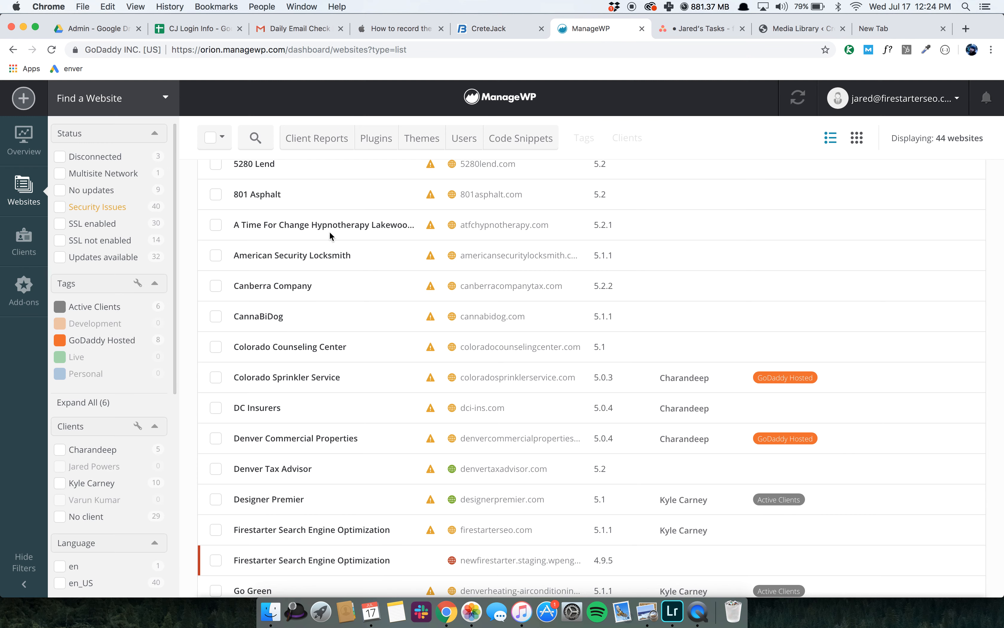
{"action": "left_click", "coordinate": [24, 140]}
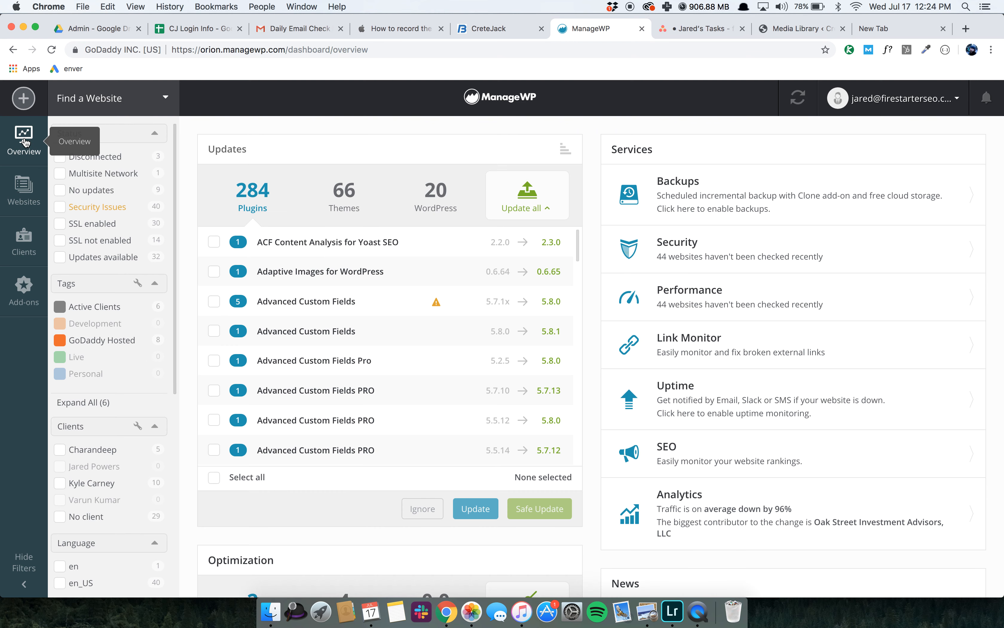
{"action": "scroll", "coordinate": [396, 388], "scroll_direction": "down", "scroll_amount": 2}
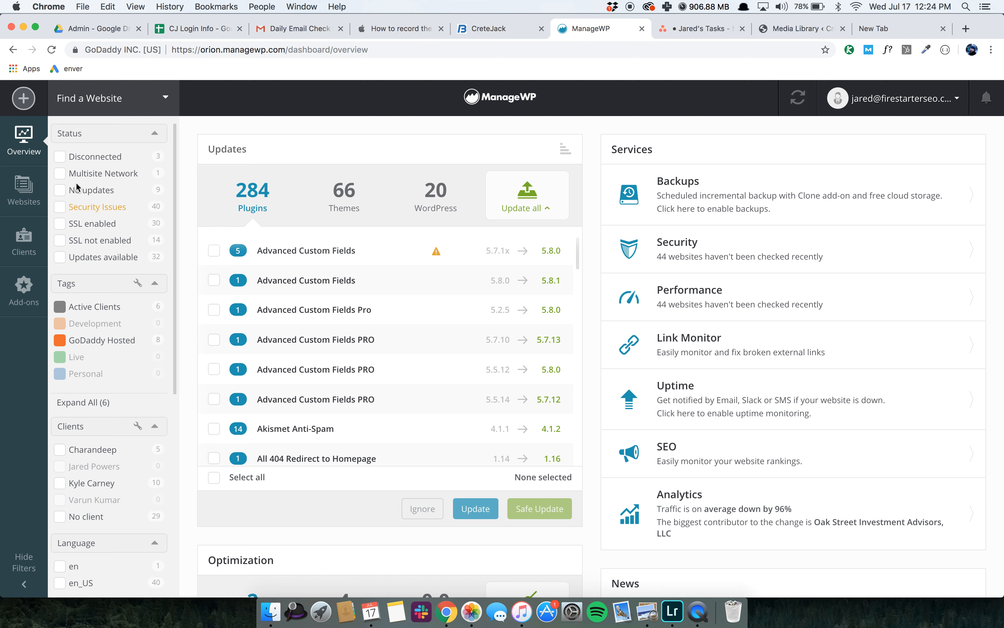
{"action": "left_click", "coordinate": [24, 194]}
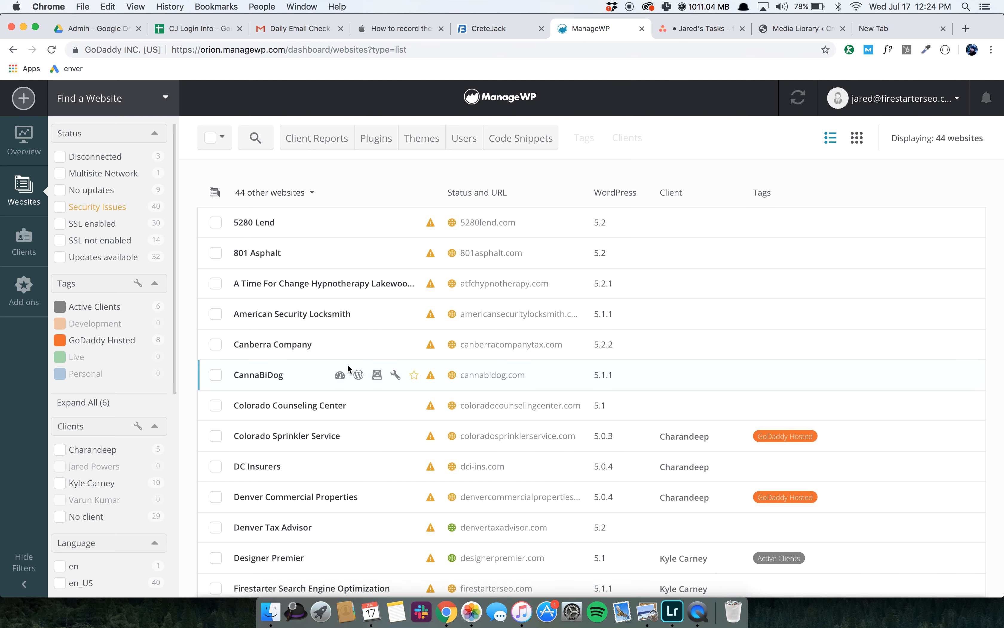
{"action": "scroll", "coordinate": [351, 402], "scroll_direction": "down", "scroll_amount": 2}
{"action": "scroll", "coordinate": [350, 402], "scroll_direction": "down", "scroll_amount": 5}
{"action": "scroll", "coordinate": [351, 402], "scroll_direction": "up", "scroll_amount": 4}
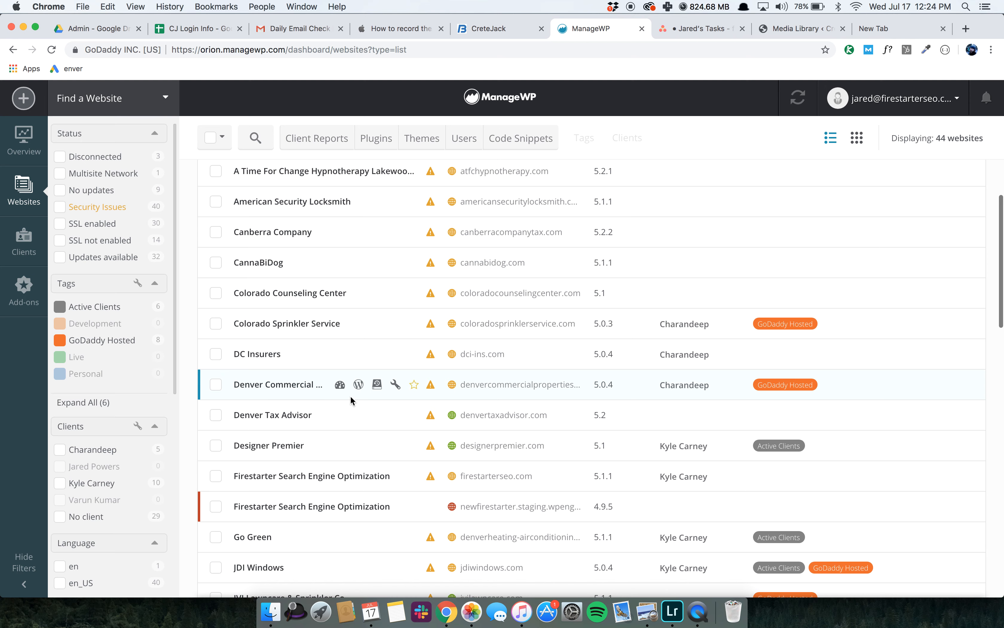
Close the Media Library and CJ Login Info browser tabs, keeping the ManageWP website list open.
{"action": "left_click", "coordinate": [707, 32]}
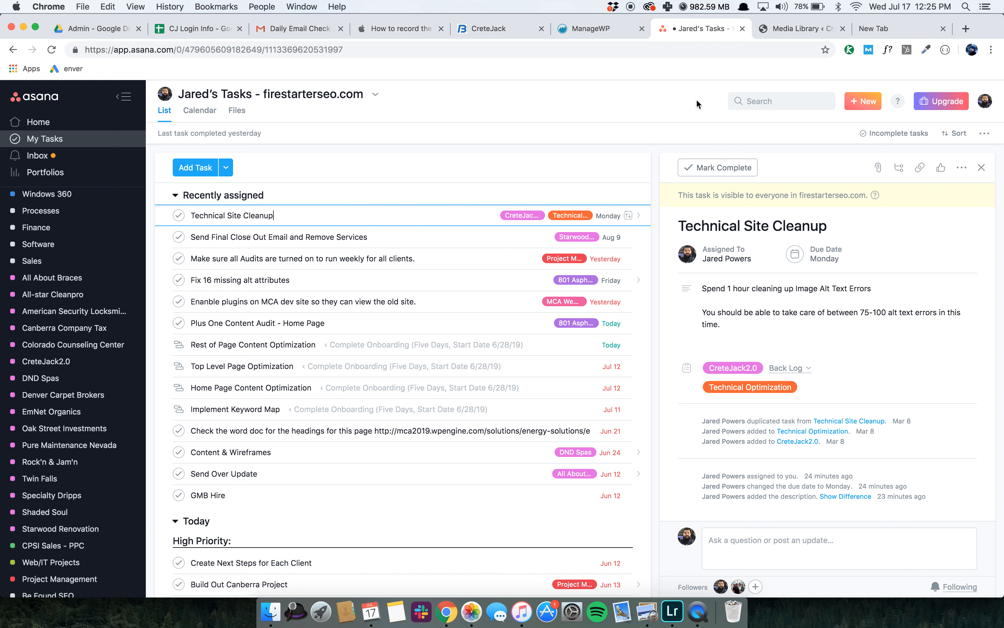
{"action": "left_click", "coordinate": [601, 37]}
{"action": "left_click", "coordinate": [843, 29]}
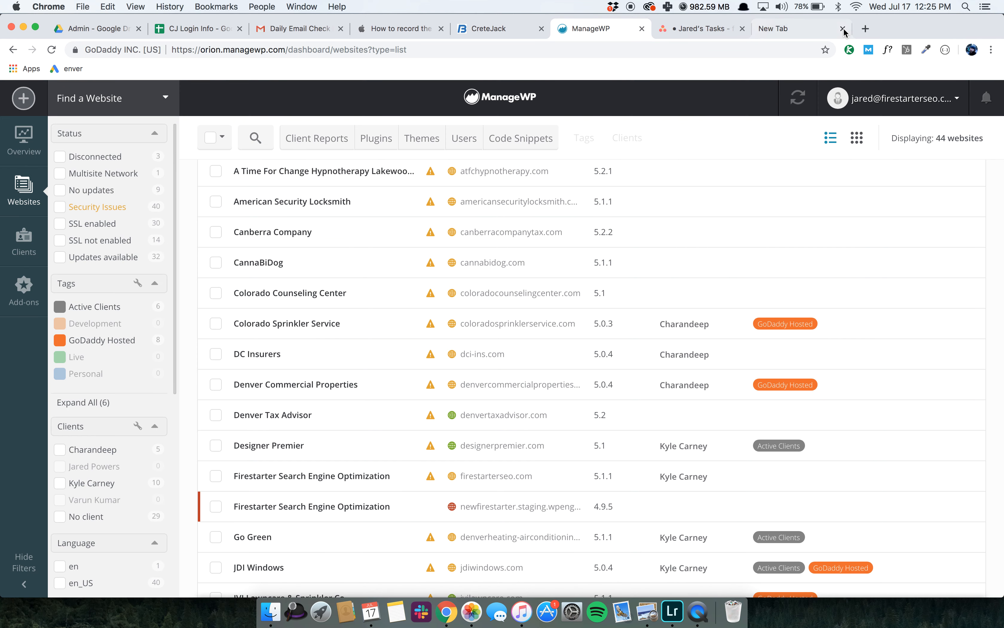
{"action": "scroll", "coordinate": [359, 297], "scroll_direction": "up", "scroll_amount": 3}
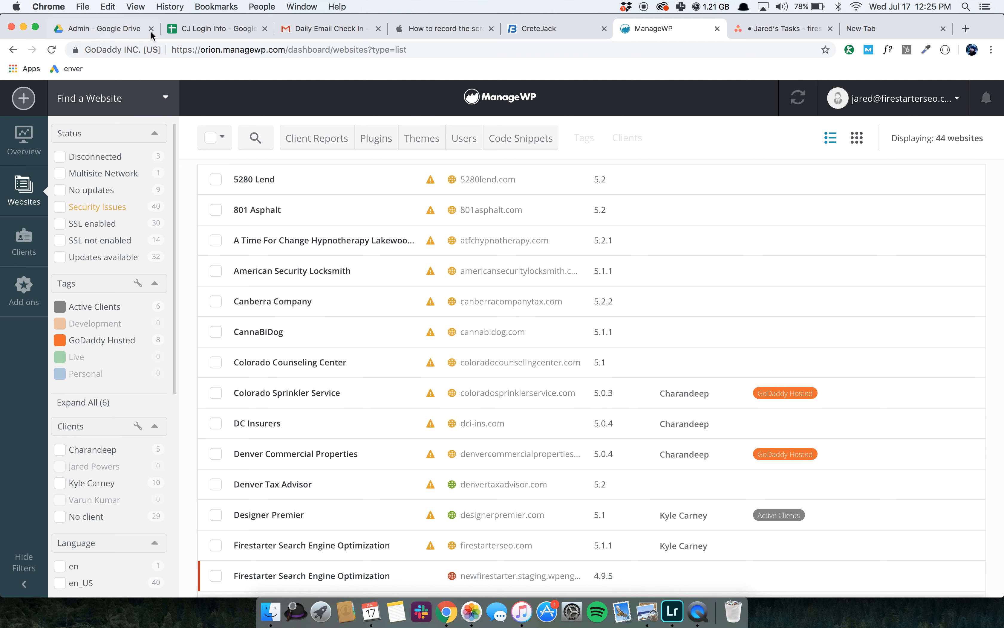
{"action": "left_click", "coordinate": [265, 29]}
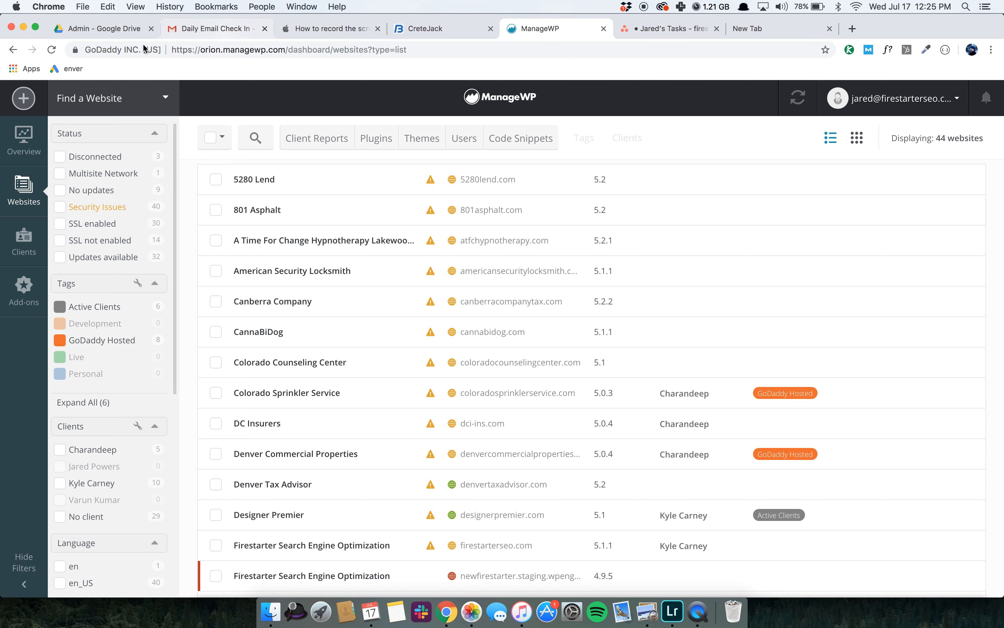
Switch to Google Drive and go up from the CreteJack Admin folder to Client Project Management.
{"action": "left_click", "coordinate": [108, 28]}
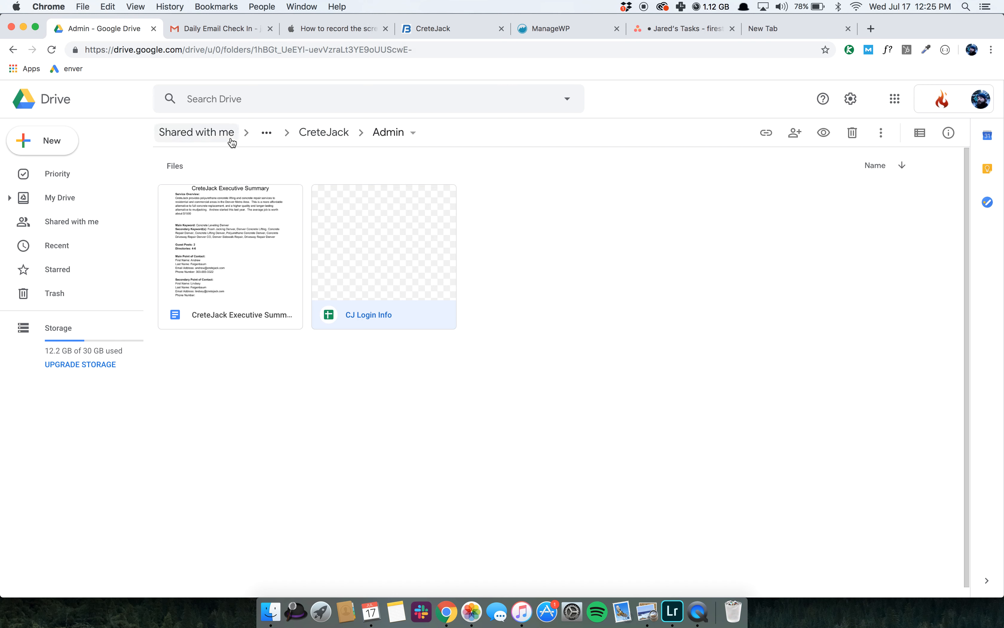
{"action": "left_click", "coordinate": [268, 133]}
{"action": "left_click", "coordinate": [331, 183]}
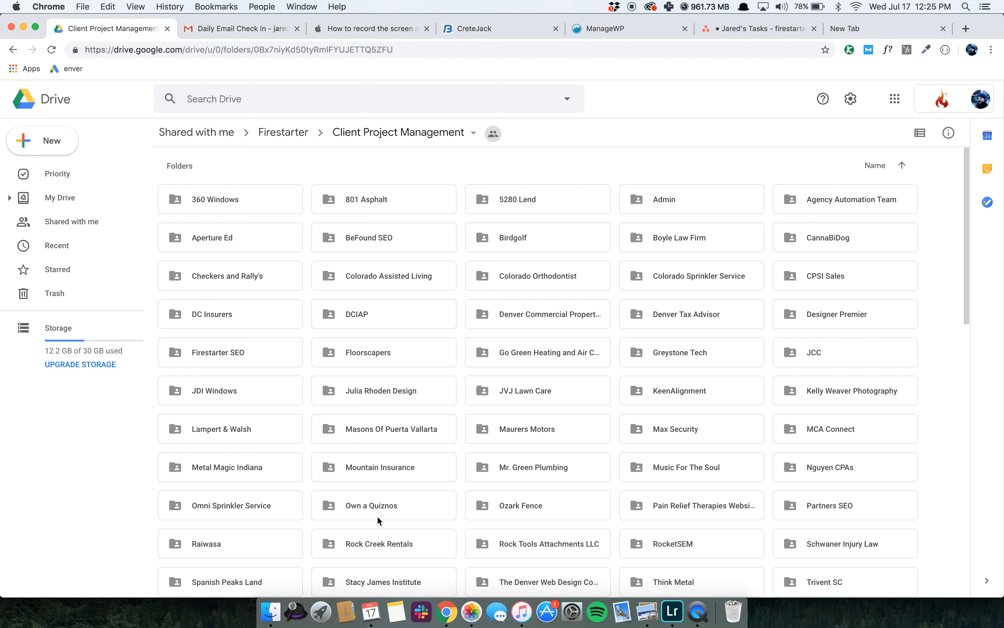
Open the BeFound SEO folder and sort its client folders by name in ascending order.
{"action": "scroll", "coordinate": [674, 518], "scroll_direction": "down", "scroll_amount": 2}
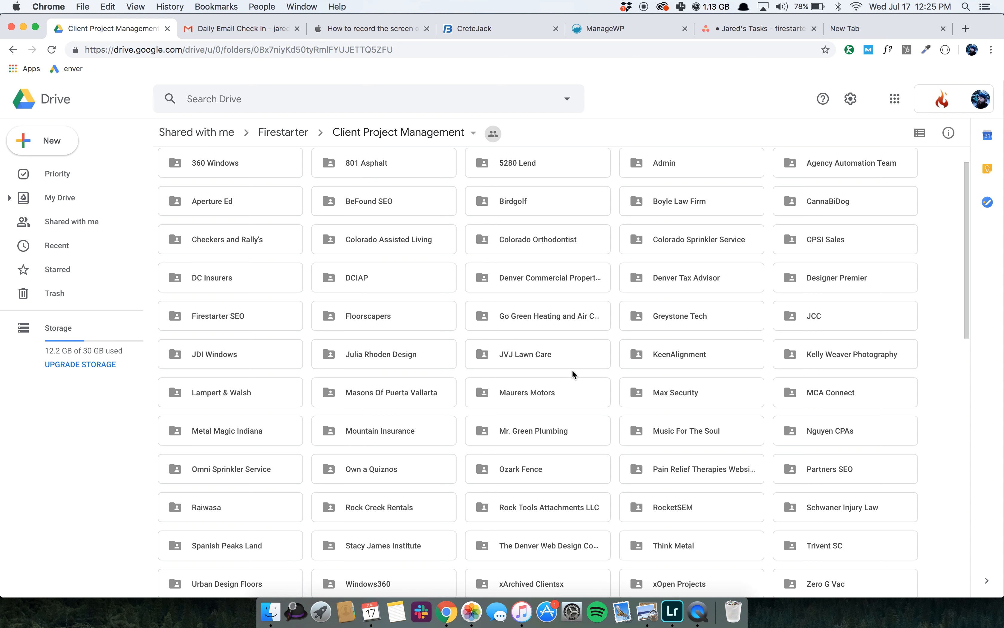
{"action": "scroll", "coordinate": [573, 371], "scroll_direction": "up", "scroll_amount": 2}
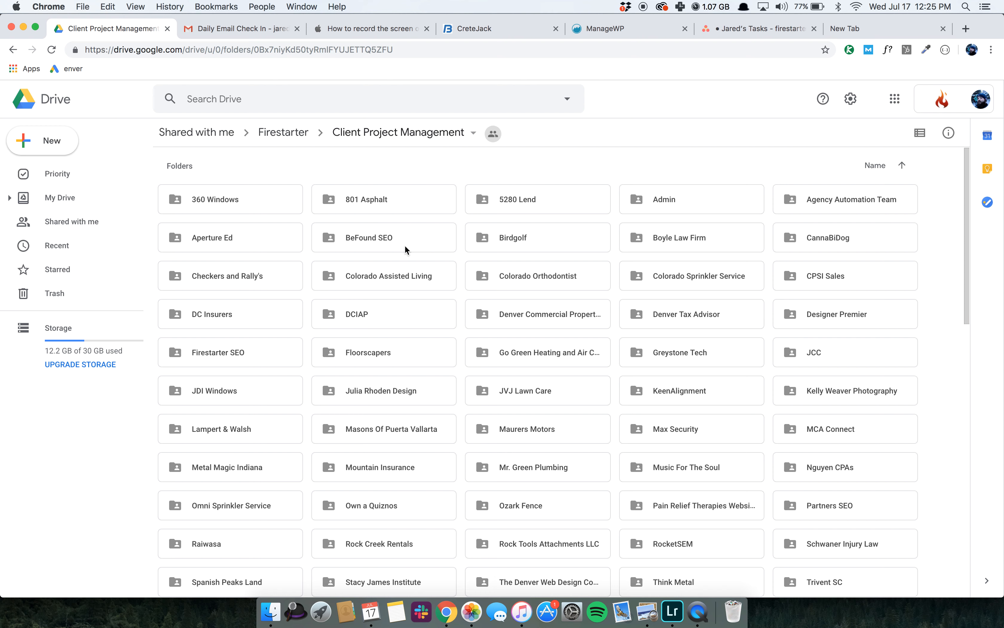
{"action": "double_click", "coordinate": [385, 236]}
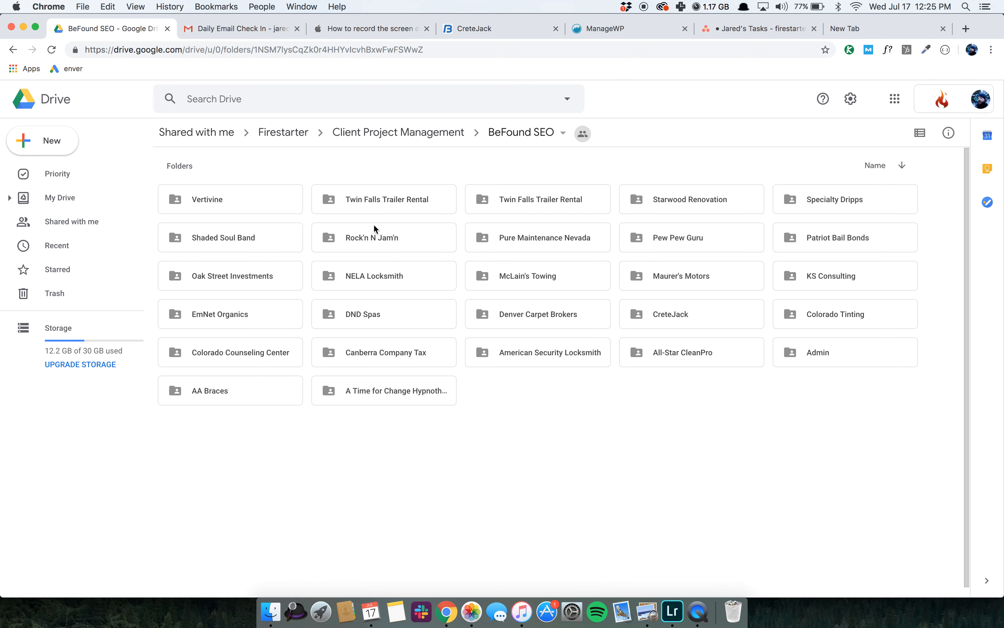
{"action": "left_click", "coordinate": [902, 164]}
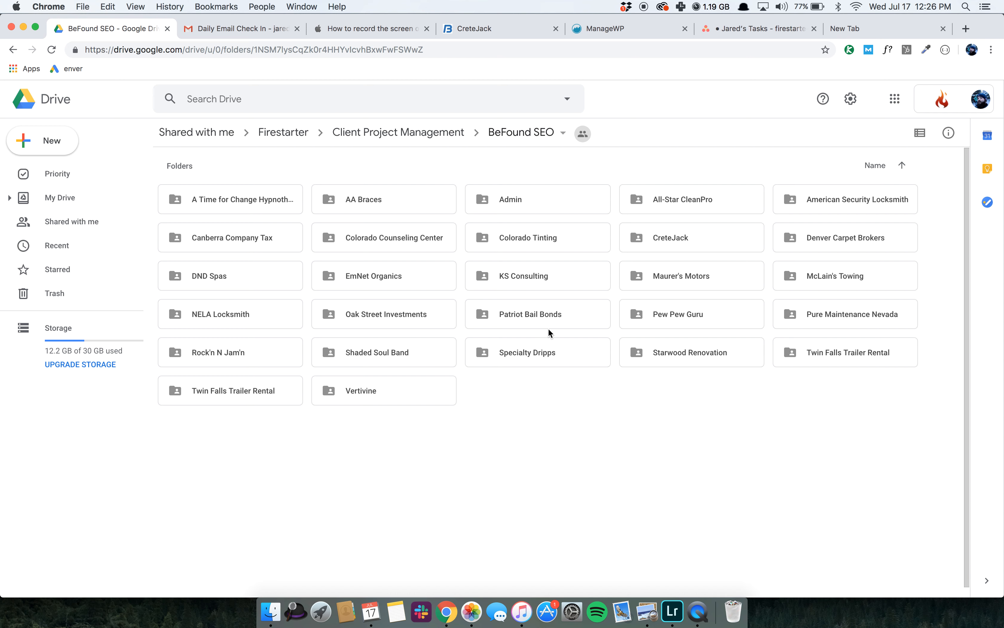
Open the CJ Login Info spreadsheet from the Admin folder inside the CreteJack client folder.
{"action": "double_click", "coordinate": [689, 240]}
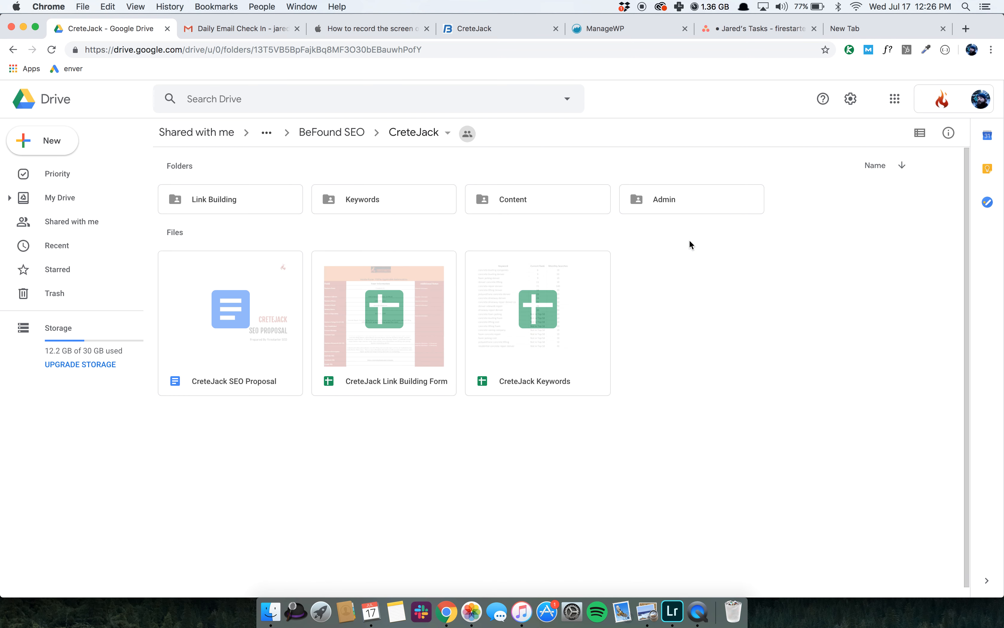
{"action": "double_click", "coordinate": [697, 201]}
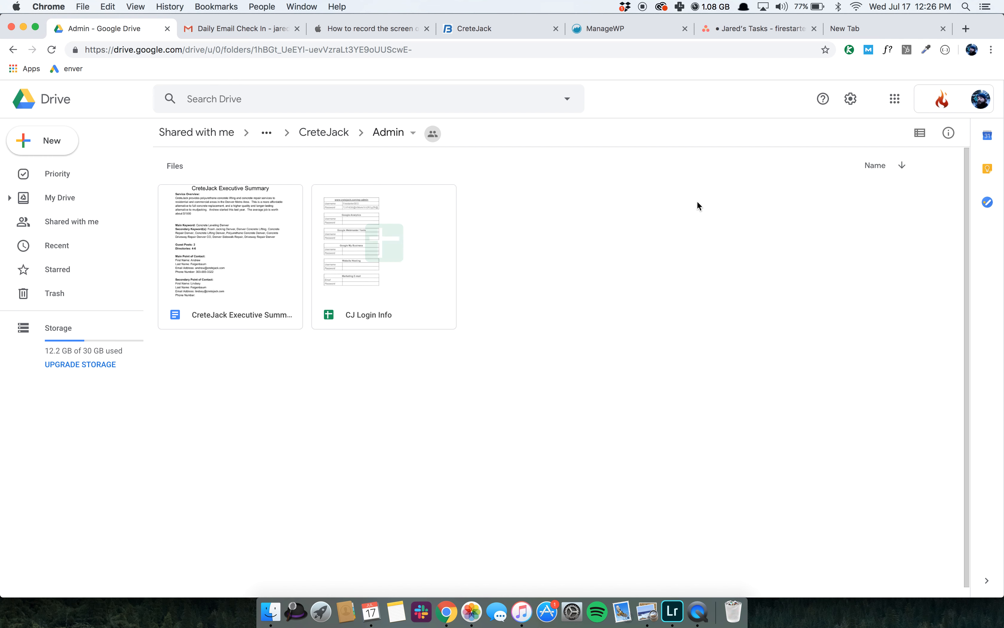
{"action": "double_click", "coordinate": [399, 264]}
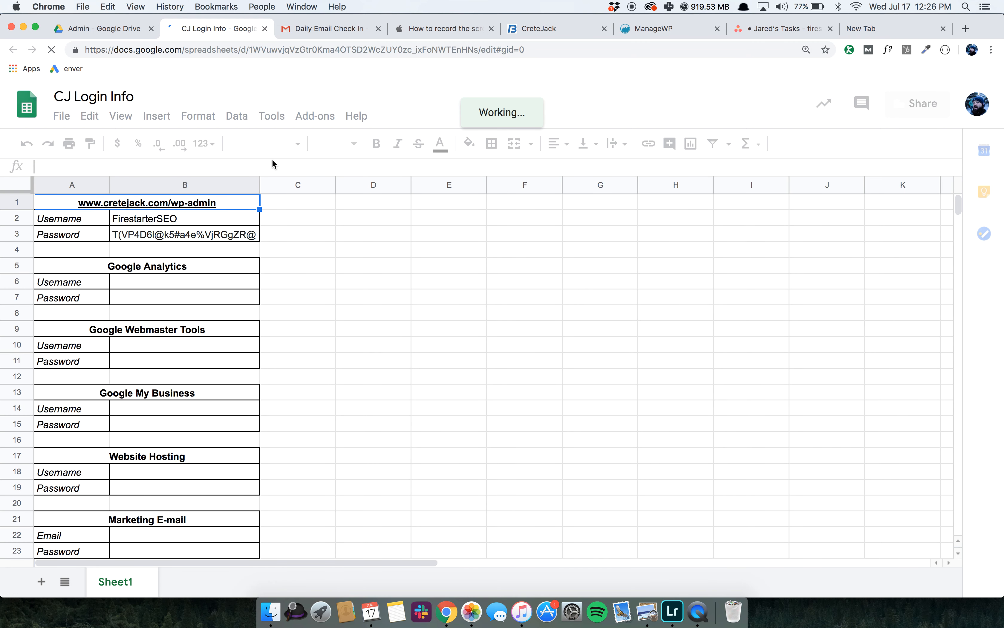
{"action": "left_click", "coordinate": [880, 28]}
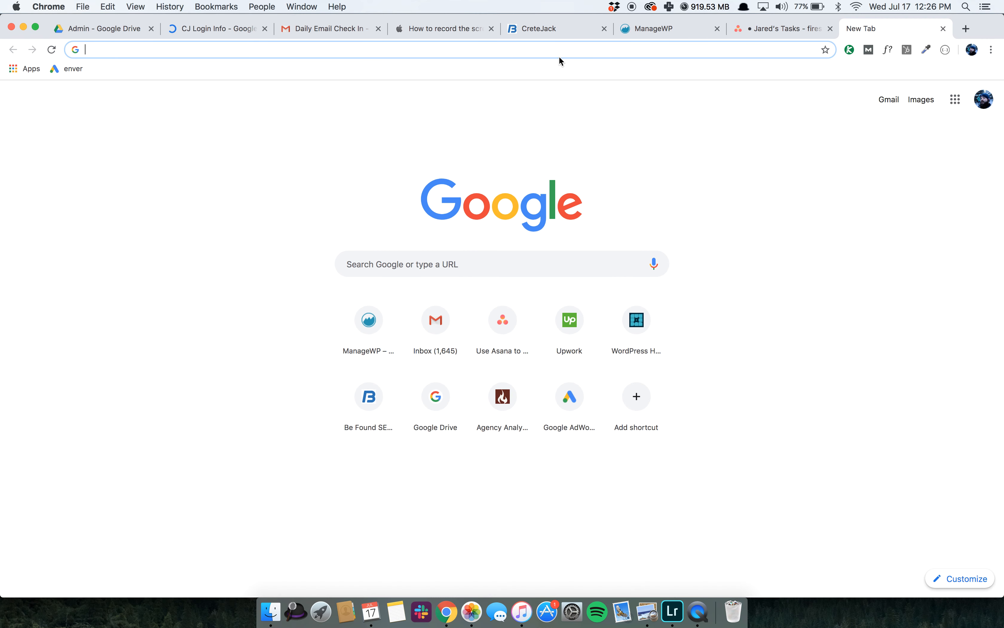
{"action": "key", "text": "super+v"}
{"action": "key", "text": "super+a"}
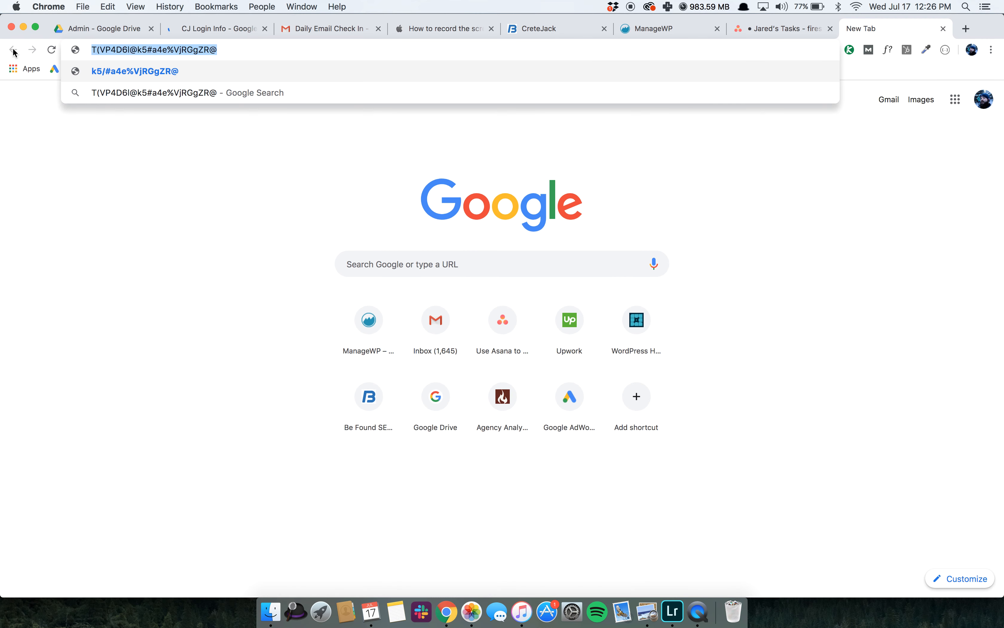
{"action": "key", "text": "Escape"}
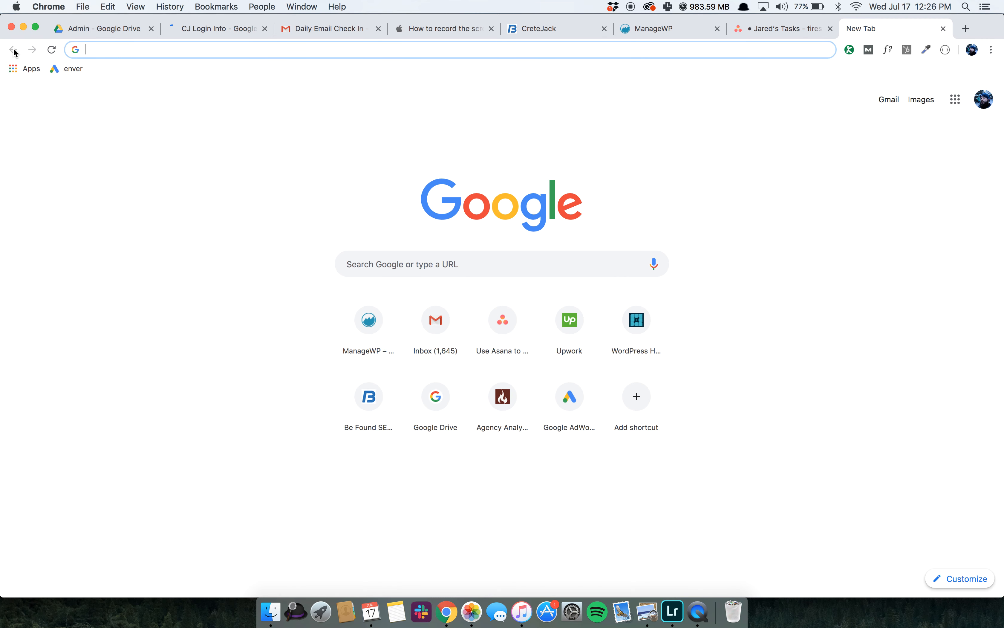
{"action": "left_click", "coordinate": [216, 28]}
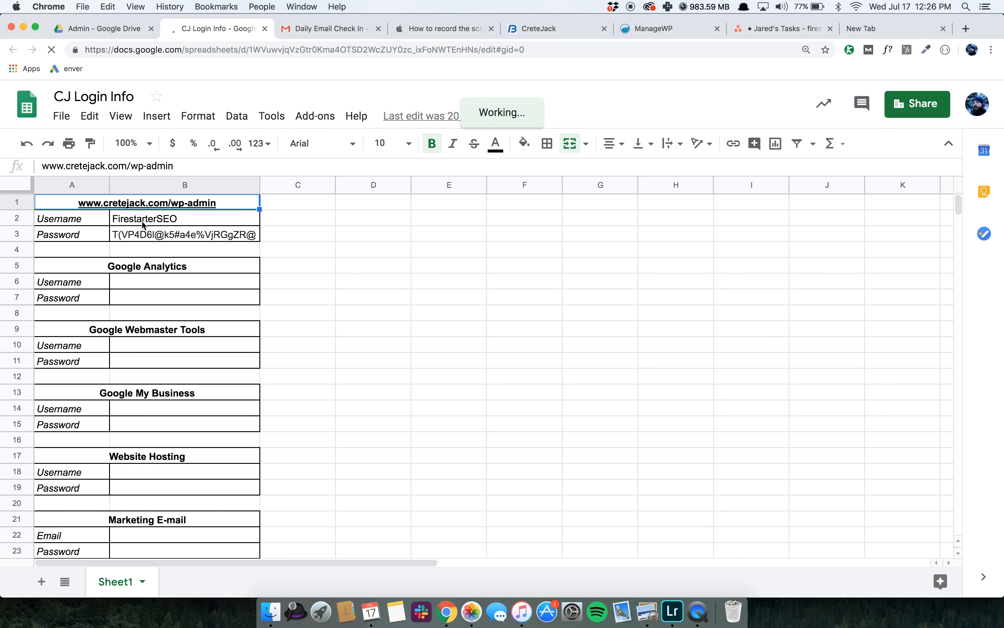
{"action": "mouse_move", "coordinate": [160, 206]}
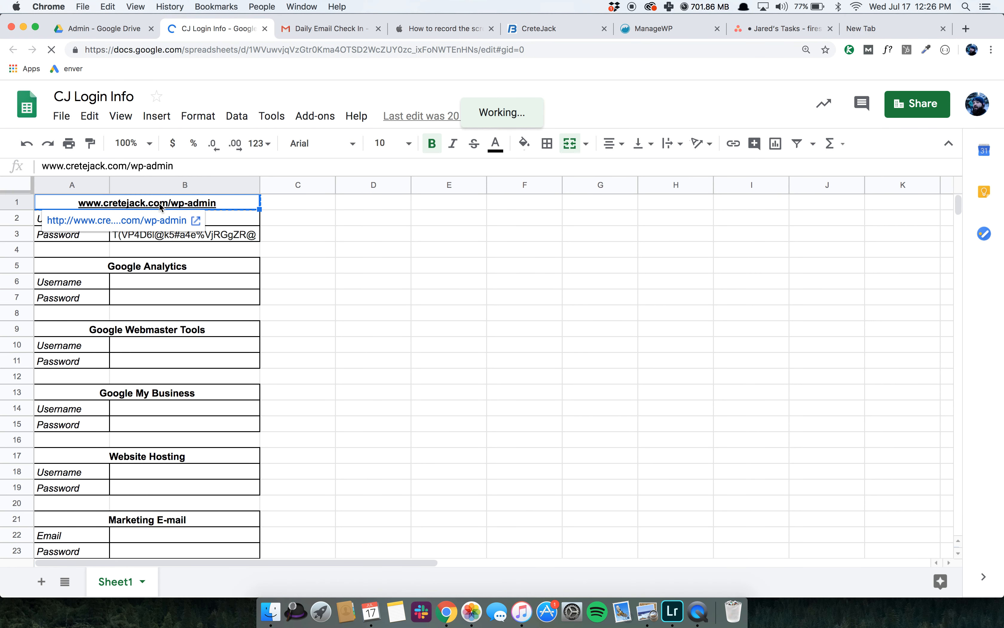
{"action": "left_click", "coordinate": [878, 29]}
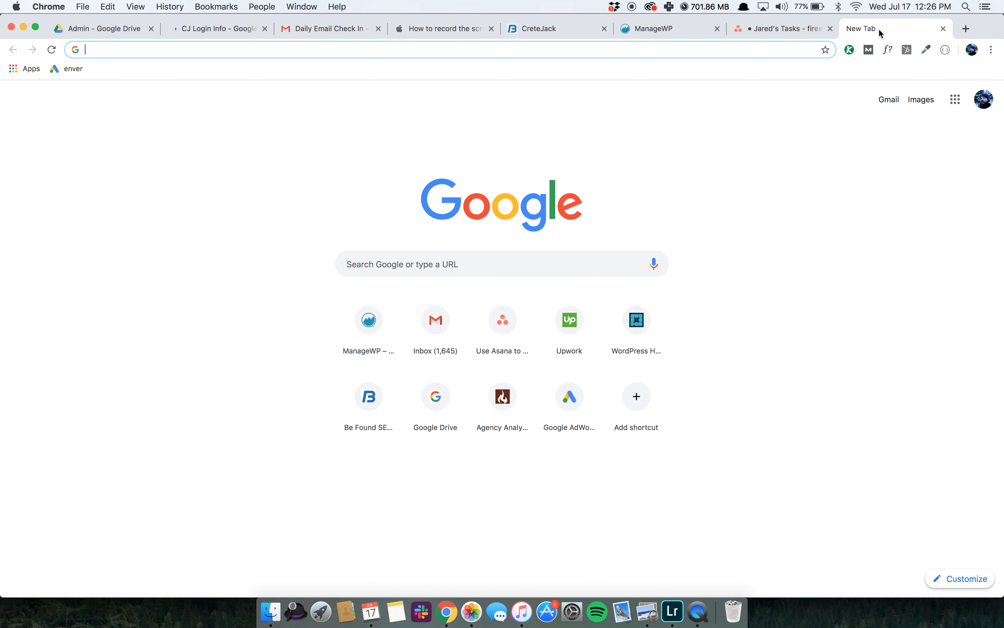
{"action": "type", "text": "www.cretejack.com/wp-admin"}
{"action": "key", "text": "Return"}
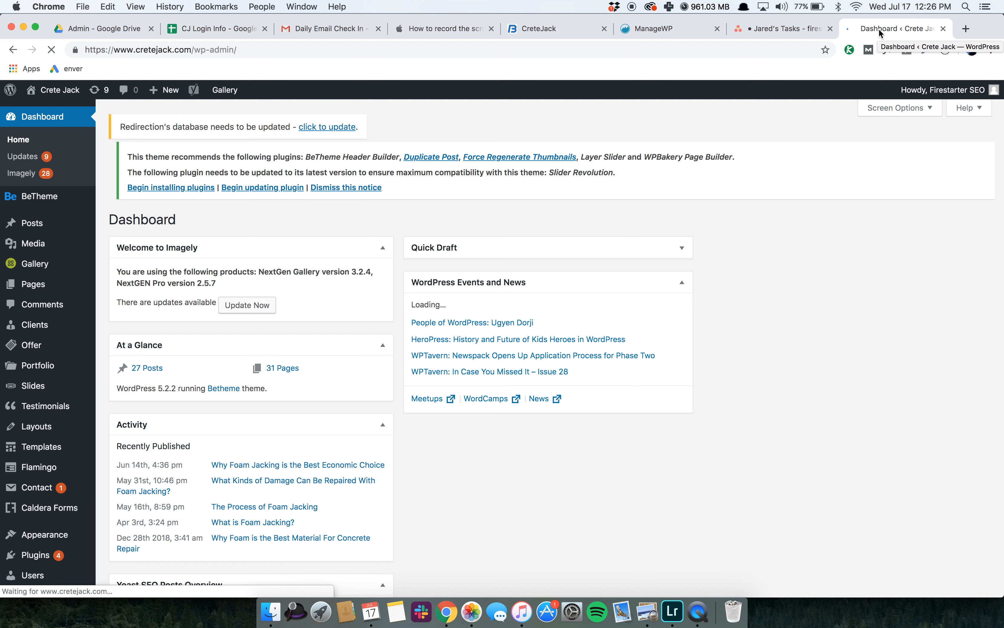
{"action": "mouse_move", "coordinate": [984, 90]}
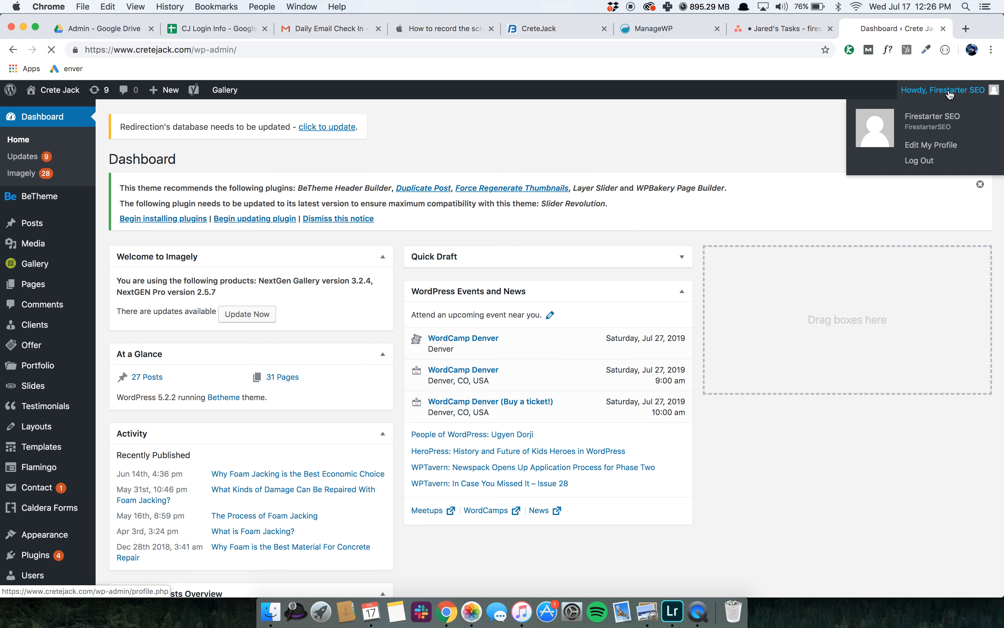
{"action": "left_click", "coordinate": [920, 162]}
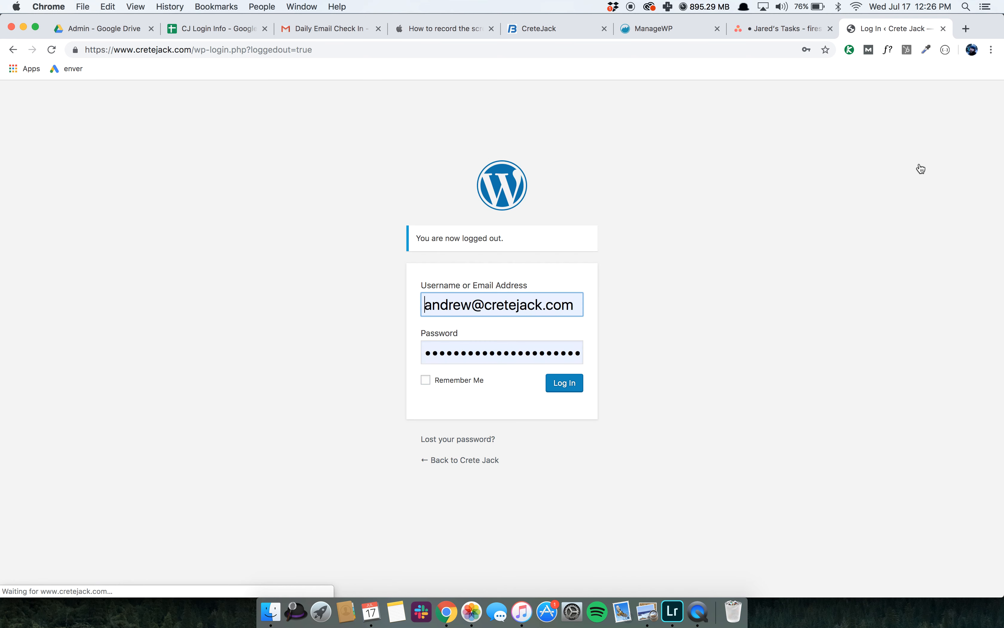
Copy the wp-admin password from the CJ Login Info spreadsheet.
{"action": "left_click", "coordinate": [215, 28]}
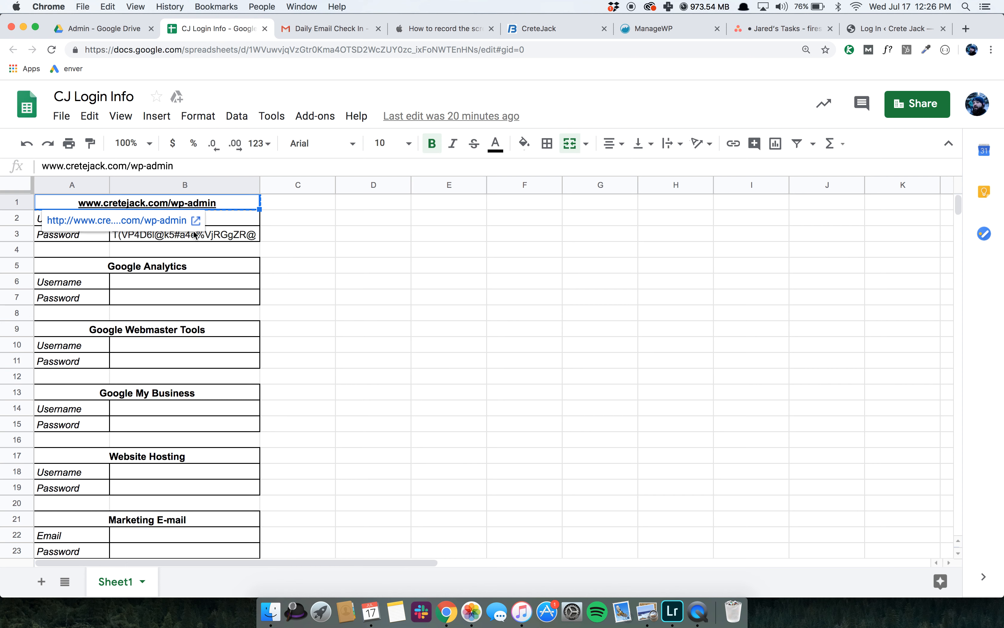
{"action": "left_click", "coordinate": [229, 237]}
{"action": "key", "text": "super+c"}
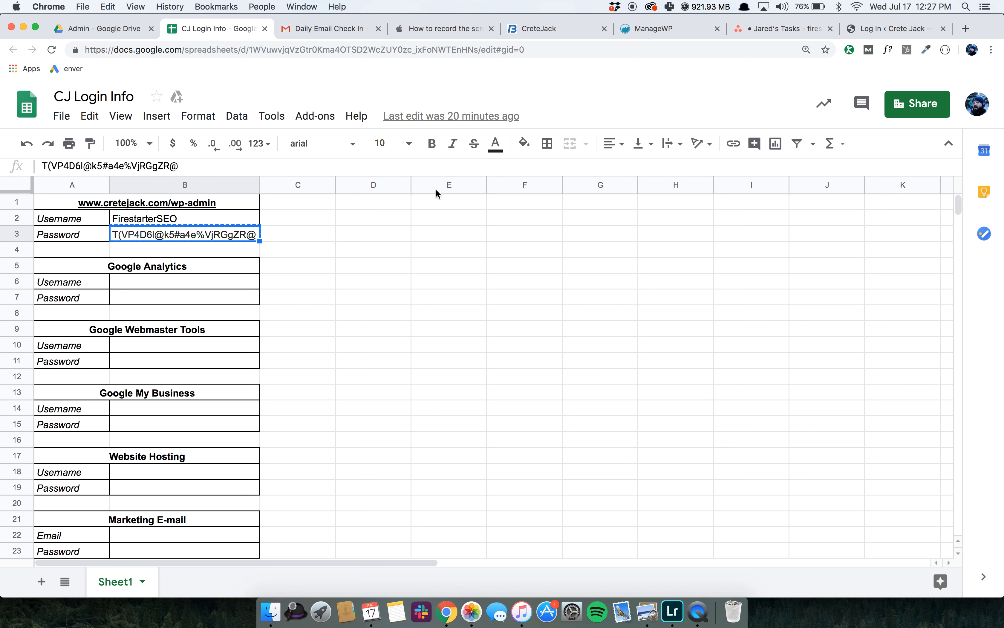
Log in to the Crete Jack WordPress site with username FirestarterSEO and the account password, and save the login in the browser.
{"action": "left_click", "coordinate": [885, 30]}
{"action": "double_click", "coordinate": [519, 304]}
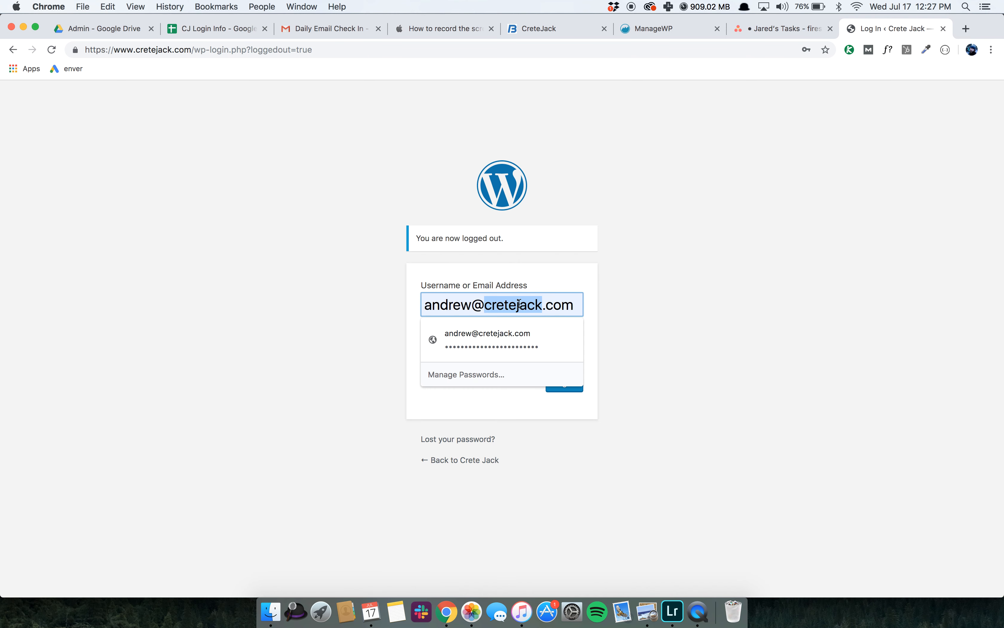
{"action": "key", "text": "super+a"}
{"action": "type", "text": "Fir"}
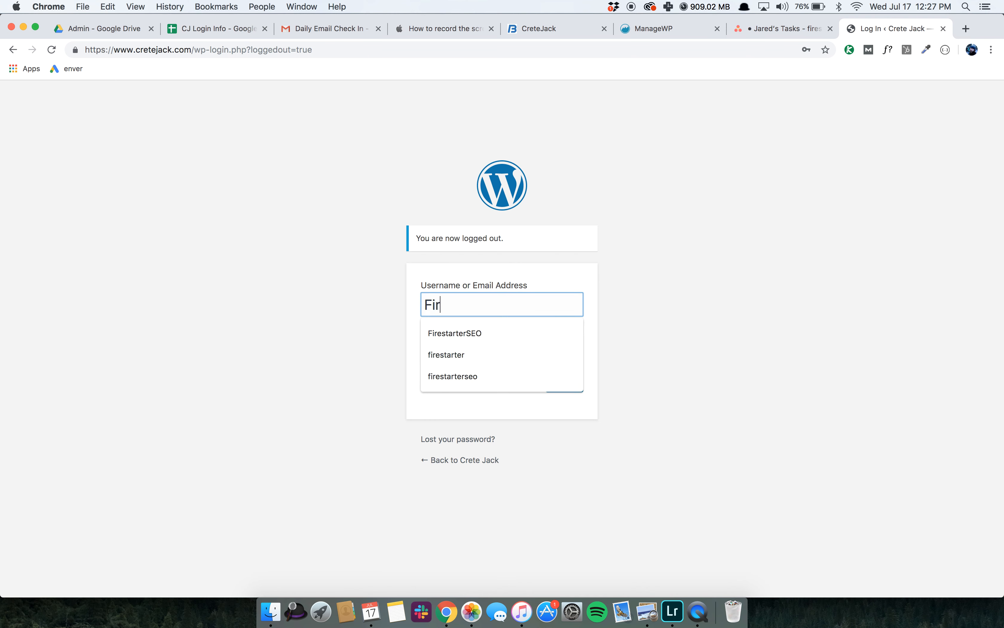
{"action": "type", "text": "estarter"}
{"action": "key", "text": "Down"}
{"action": "key", "text": "Return"}
{"action": "key", "text": "Tab"}
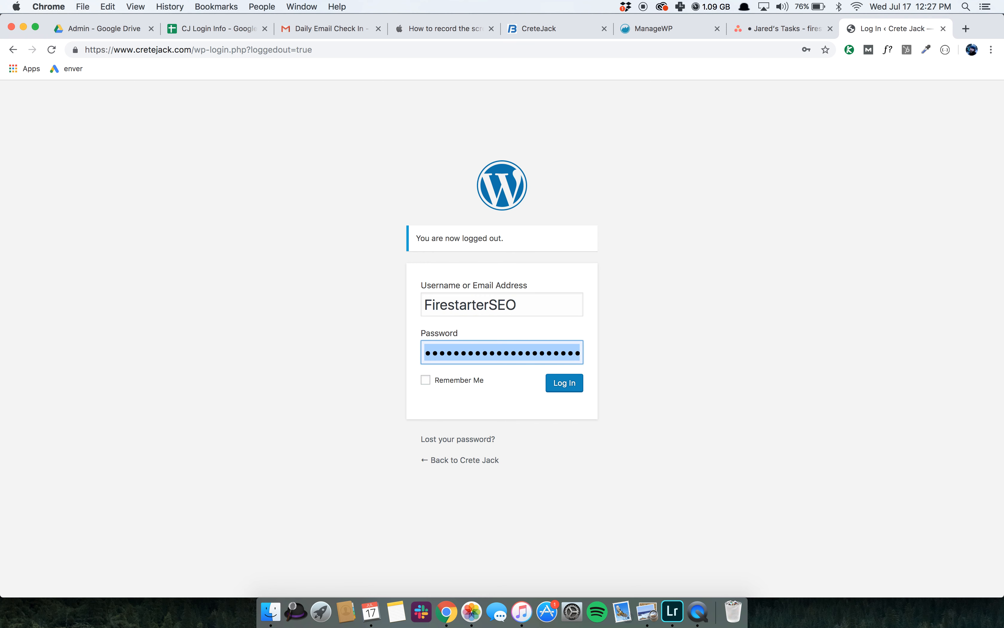
{"action": "left_click", "coordinate": [572, 384]}
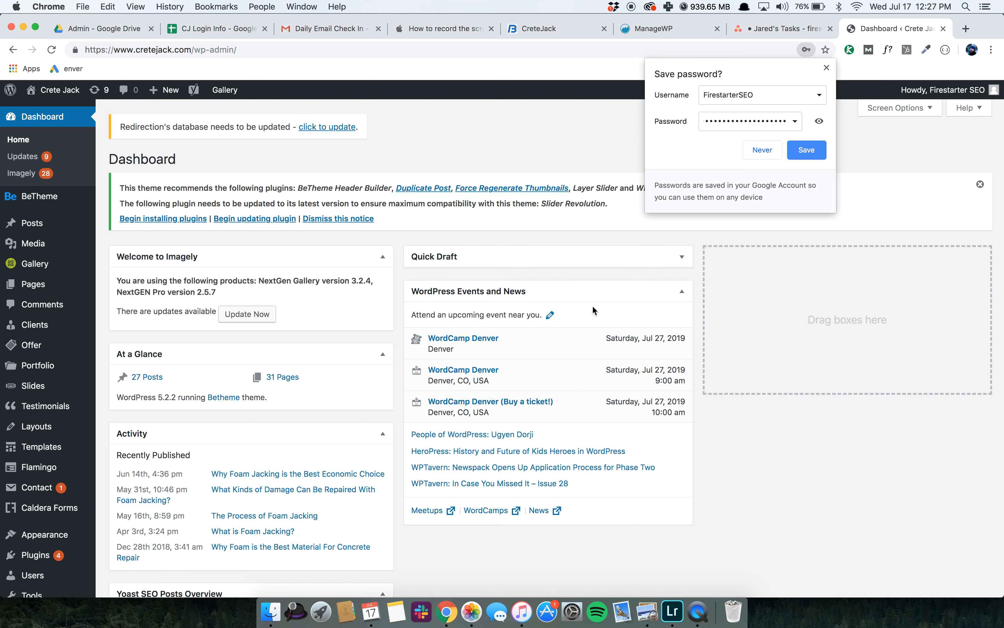
{"action": "left_click", "coordinate": [804, 154]}
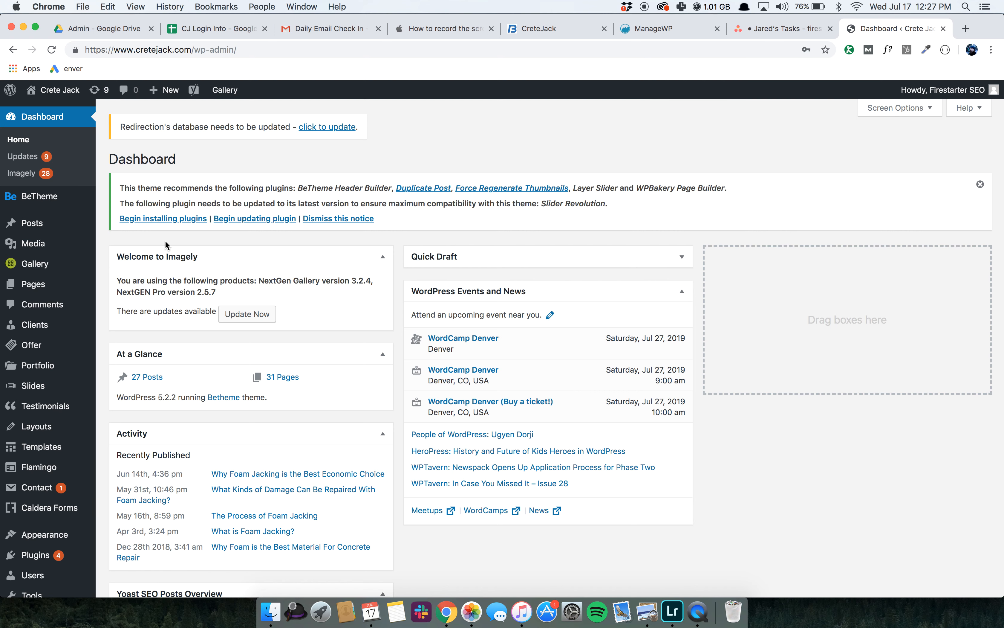
Open the WordPress Media Library and show the attachment details of the first image, the concrete crack.
{"action": "mouse_move", "coordinate": [47, 244]}
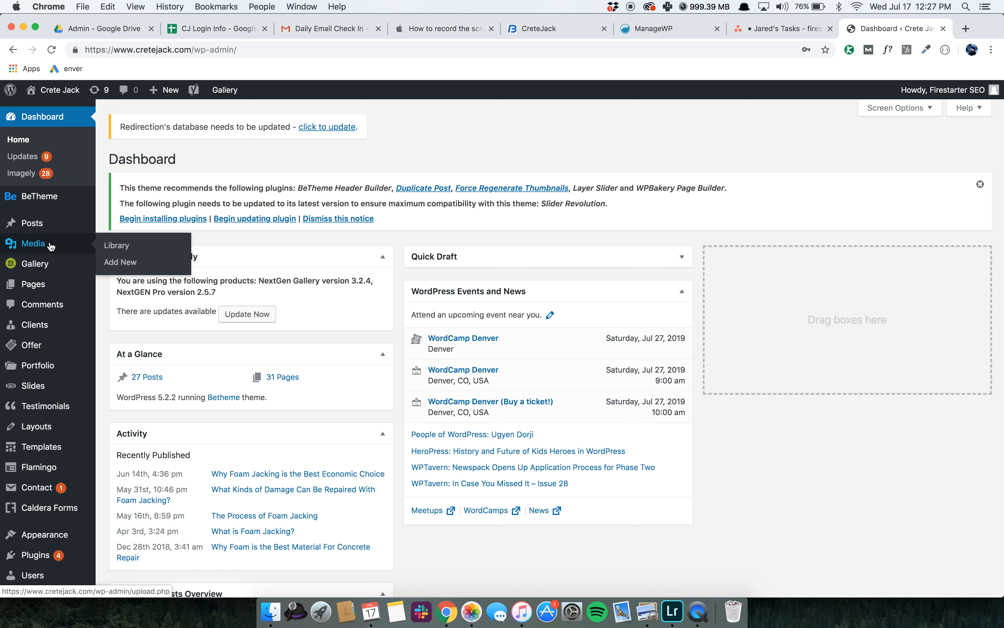
{"action": "left_click", "coordinate": [51, 246]}
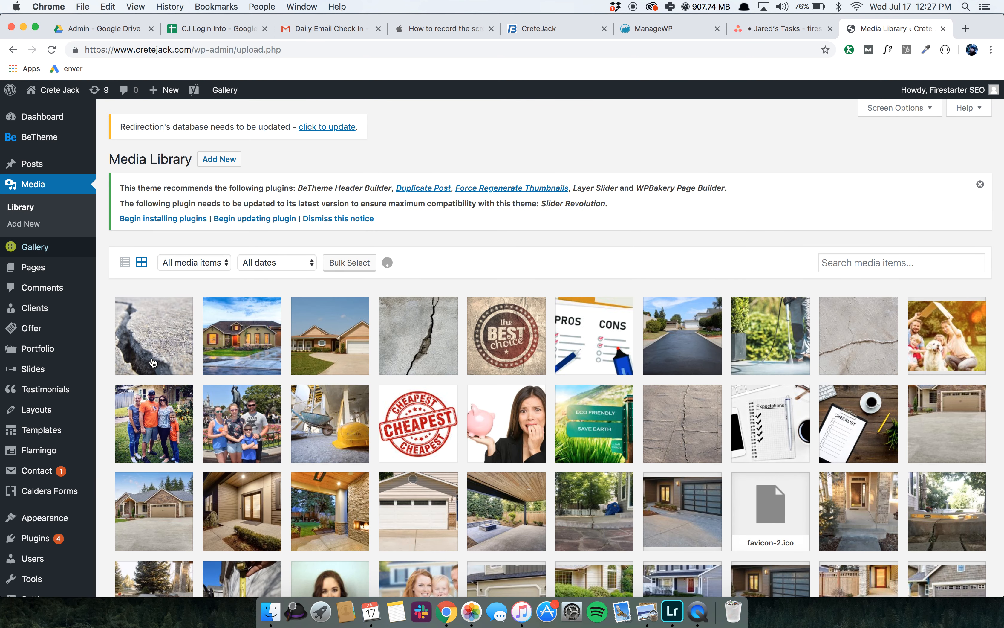
{"action": "left_click", "coordinate": [161, 335]}
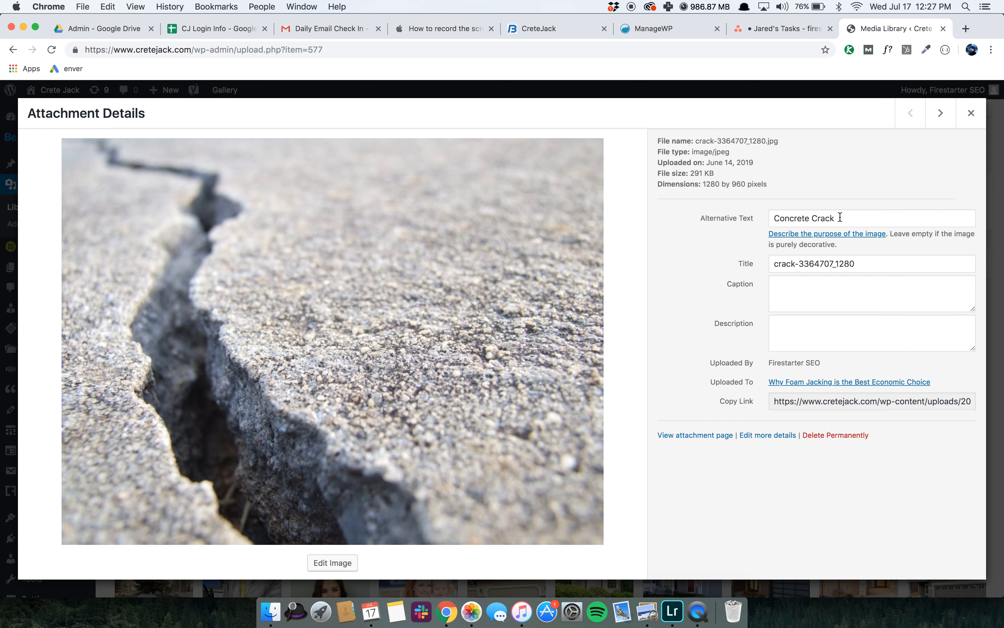
Go through the Media Library attachments one after another, checking each image's alternative text for missing entries.
{"action": "left_click", "coordinate": [941, 114]}
{"action": "left_click", "coordinate": [941, 114]}
{"action": "left_click", "coordinate": [940, 114]}
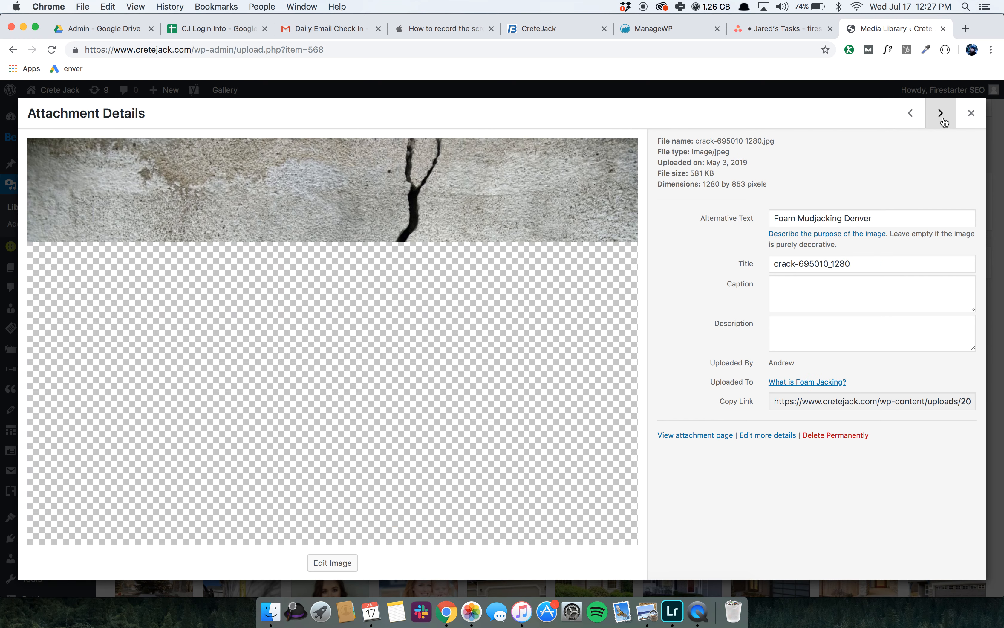
{"action": "left_click", "coordinate": [944, 122]}
{"action": "left_click", "coordinate": [943, 122]}
{"action": "left_click", "coordinate": [943, 121]}
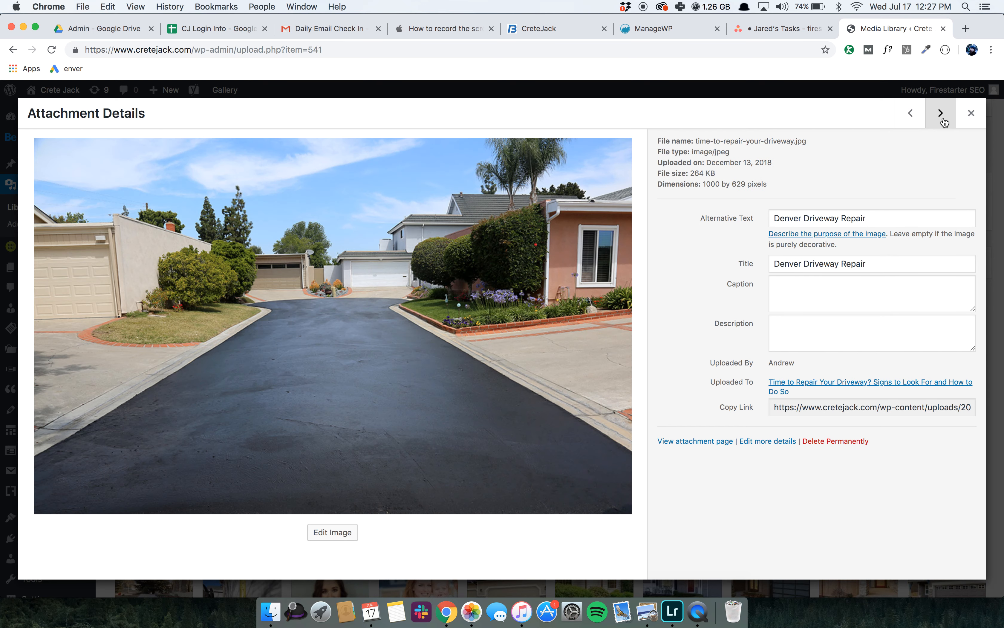
{"action": "left_click", "coordinate": [943, 121]}
{"action": "left_click", "coordinate": [943, 122]}
{"action": "left_click", "coordinate": [943, 121]}
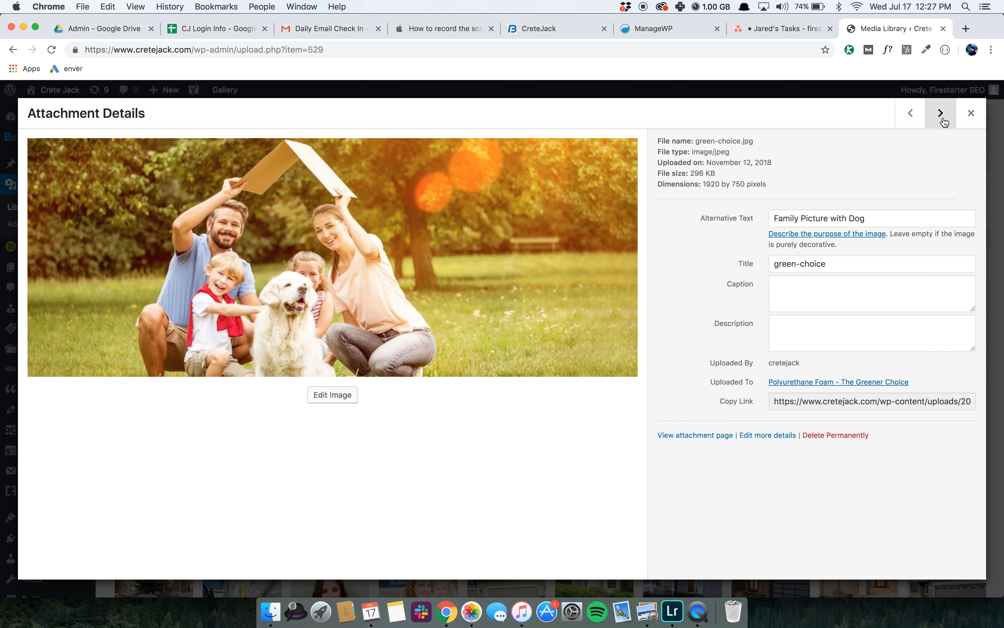
{"action": "left_click", "coordinate": [943, 121]}
{"action": "left_click", "coordinate": [943, 122]}
{"action": "left_click", "coordinate": [943, 122]}
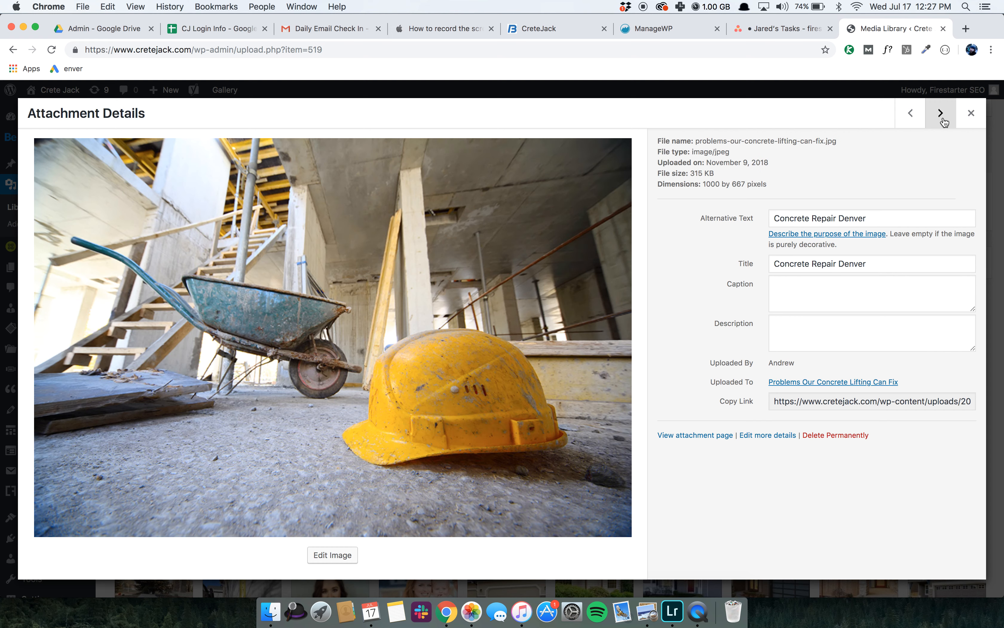
{"action": "left_click", "coordinate": [943, 121]}
{"action": "left_click", "coordinate": [943, 122]}
{"action": "left_click", "coordinate": [943, 121]}
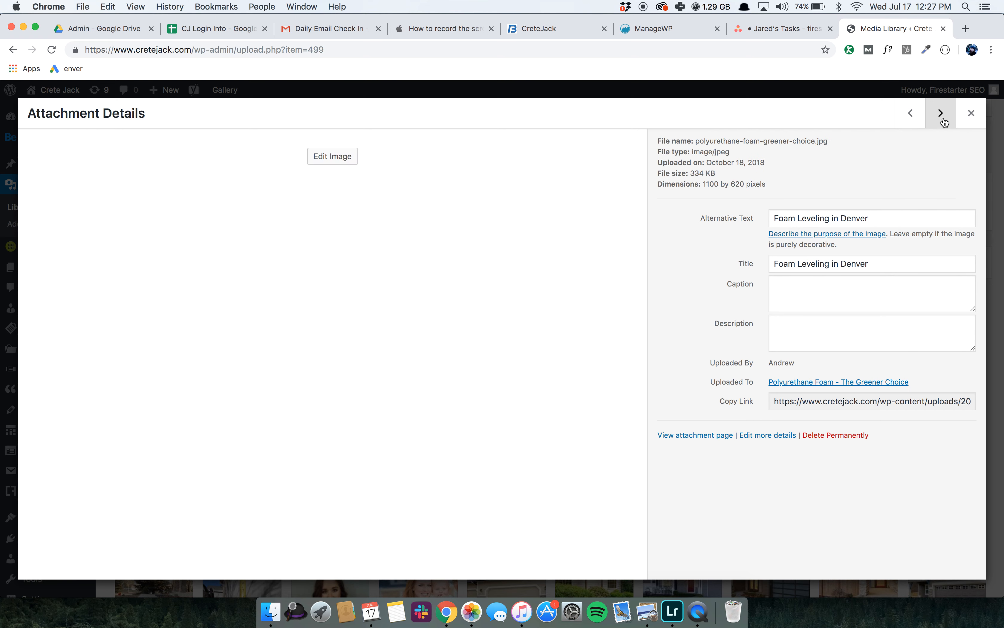
{"action": "left_click", "coordinate": [943, 121]}
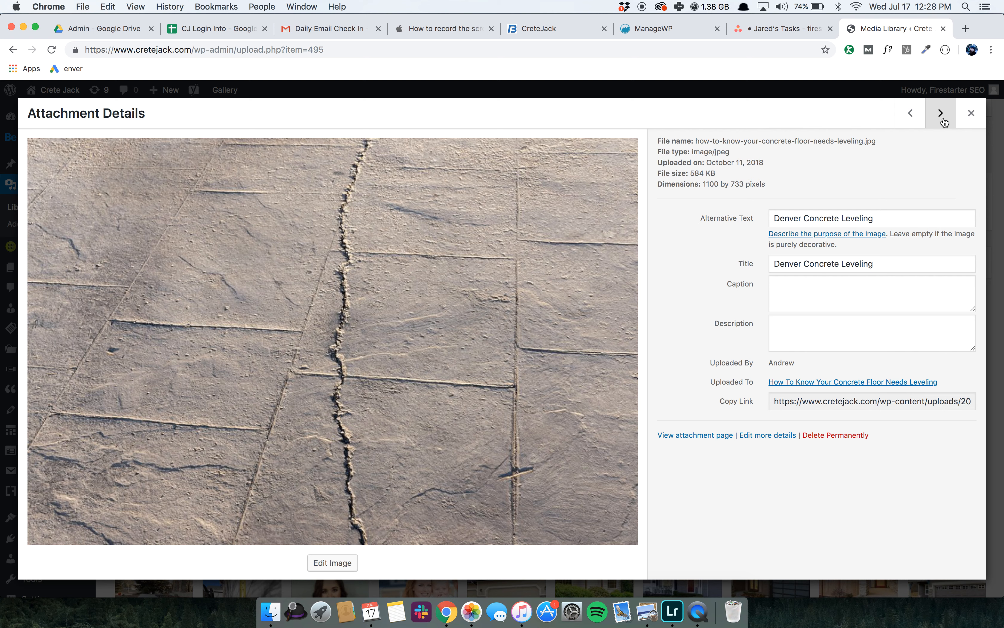
{"action": "left_click", "coordinate": [941, 113]}
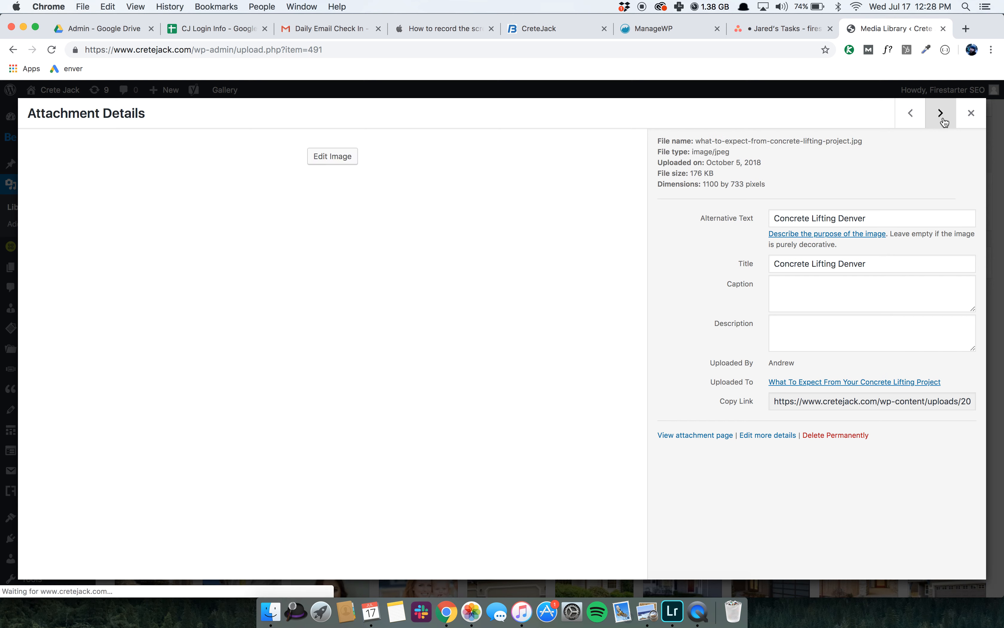
{"action": "left_click", "coordinate": [941, 113]}
{"action": "left_click", "coordinate": [941, 113]}
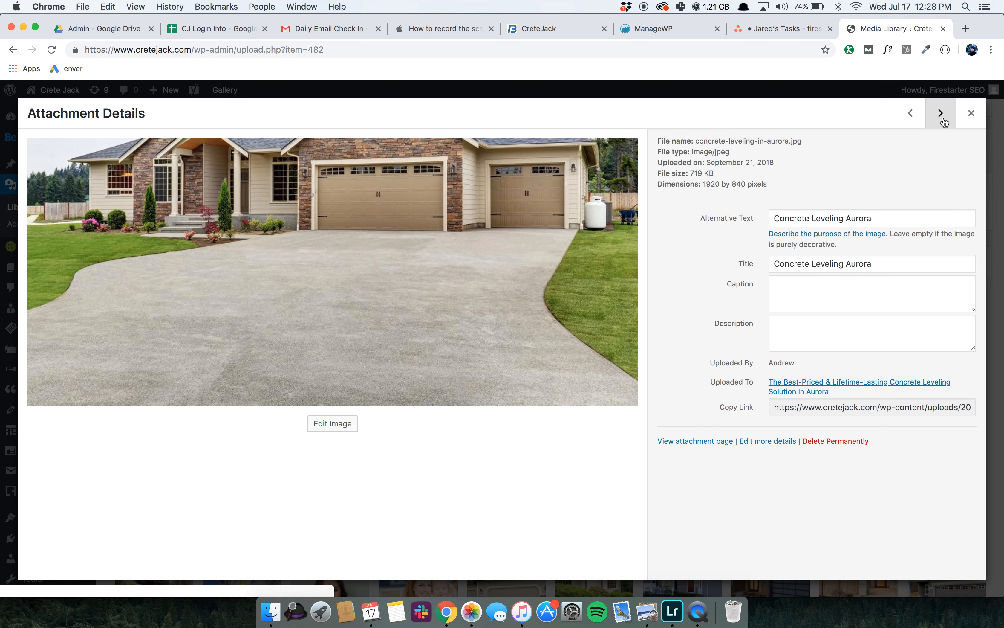
{"action": "left_click", "coordinate": [942, 119]}
{"action": "left_click", "coordinate": [943, 118]}
{"action": "left_click", "coordinate": [943, 119]}
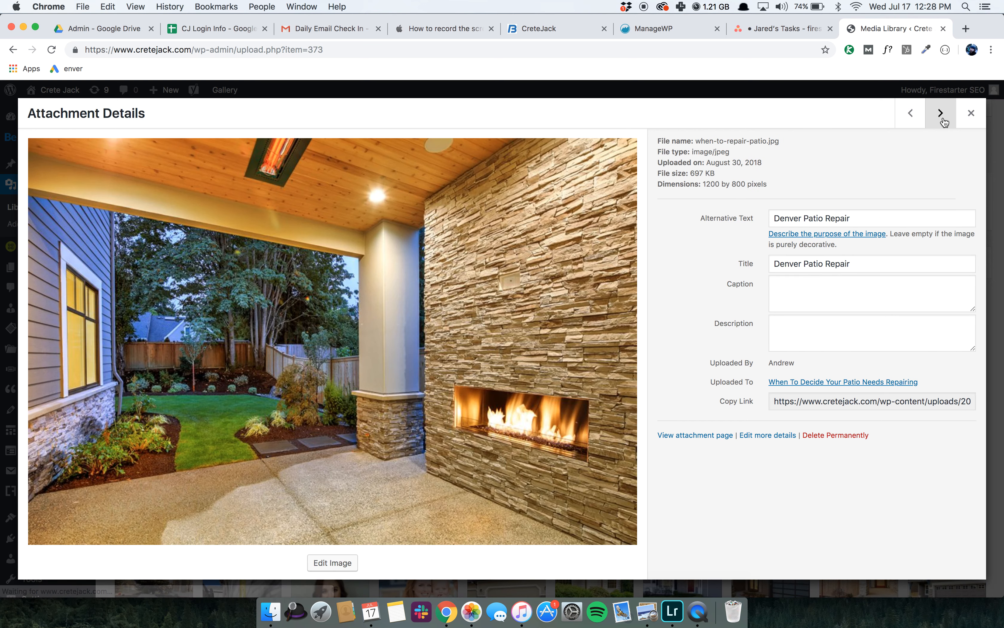
{"action": "left_click", "coordinate": [942, 119]}
{"action": "left_click", "coordinate": [942, 118]}
{"action": "left_click", "coordinate": [942, 118]}
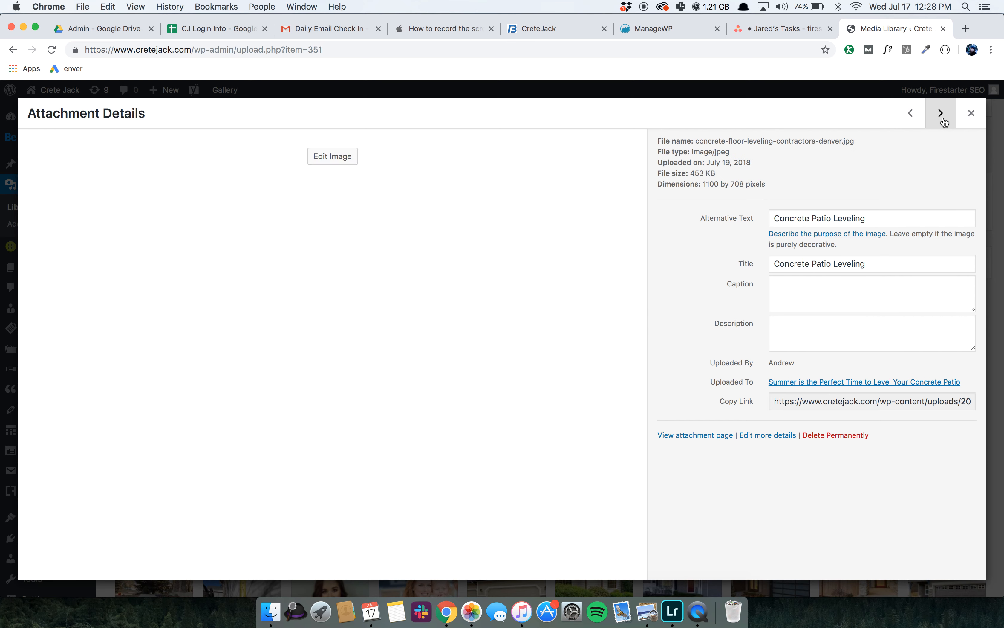
{"action": "left_click", "coordinate": [943, 119]}
{"action": "left_click", "coordinate": [942, 118]}
{"action": "left_click", "coordinate": [944, 120]}
{"action": "left_click", "coordinate": [944, 121]}
{"action": "left_click", "coordinate": [943, 120]}
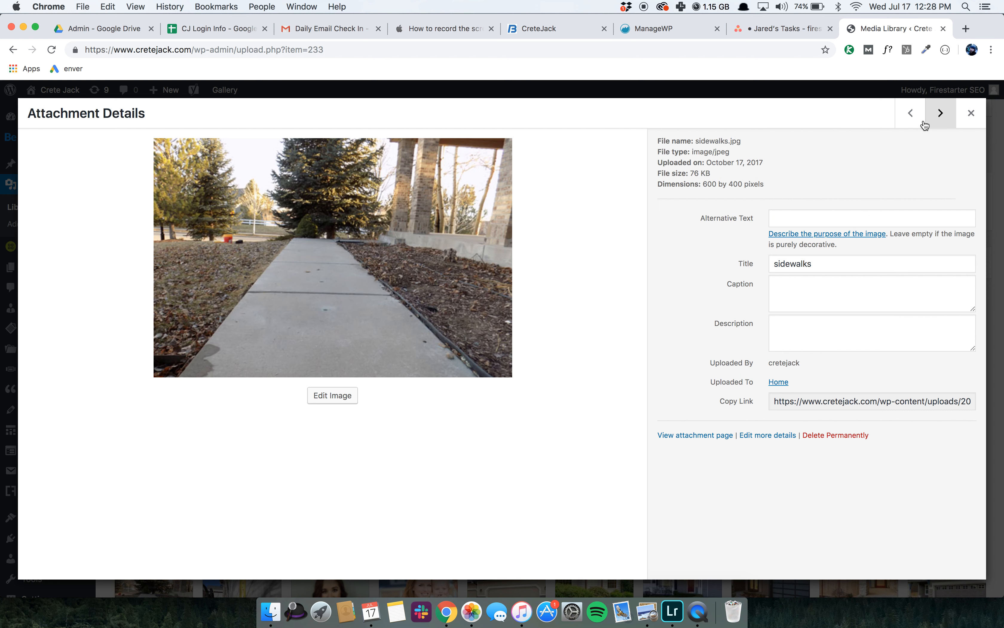
Return to the steps.jpg attachment and set its alternative text to "Cracked Concrete Leveling".
{"action": "left_click", "coordinate": [909, 122]}
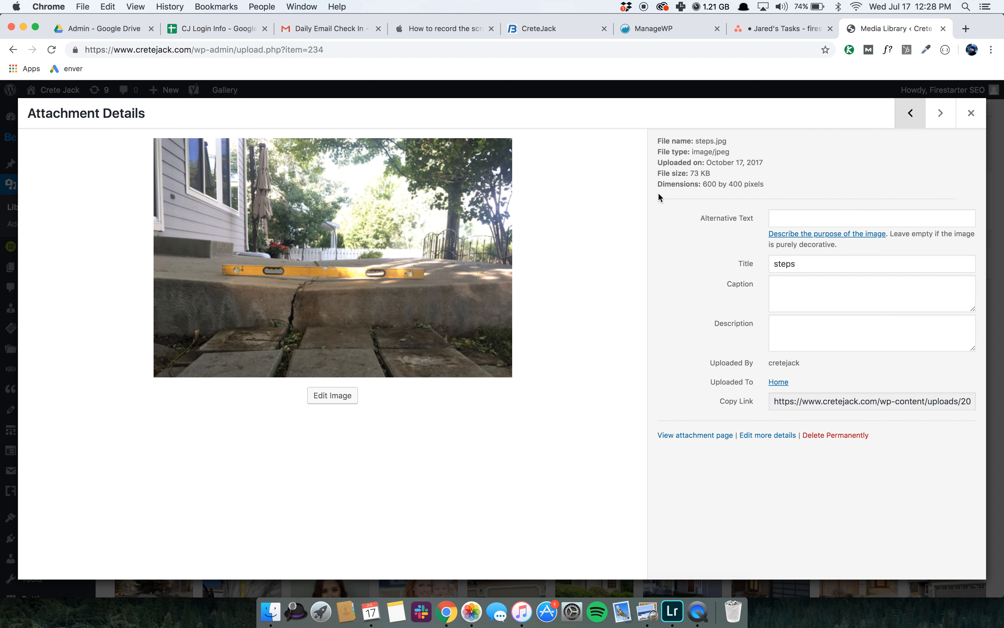
{"action": "left_click", "coordinate": [850, 219]}
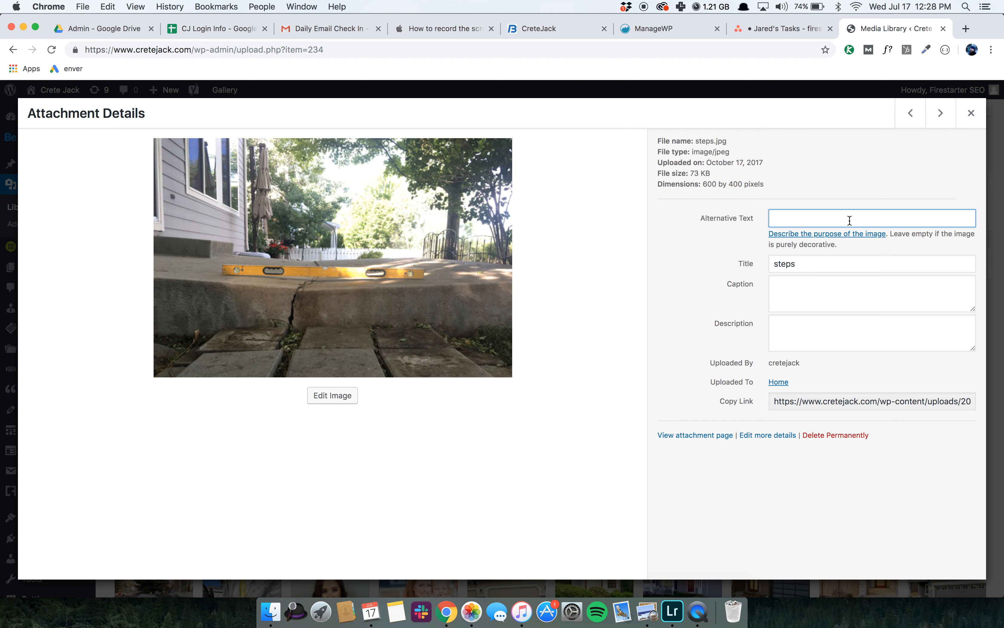
{"action": "type", "text": "Cracked Concrete "}
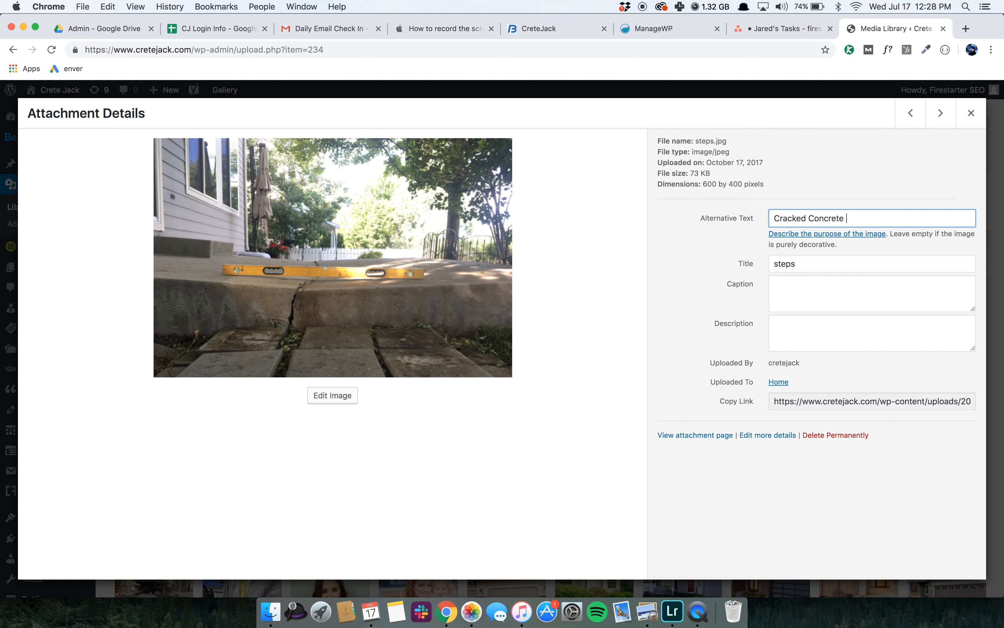
{"action": "type", "text": "Leveling"}
Set the alternative text of the sidewalks.jpg attachment to "Sidewalk" and advance to the following image.
{"action": "left_click", "coordinate": [942, 114]}
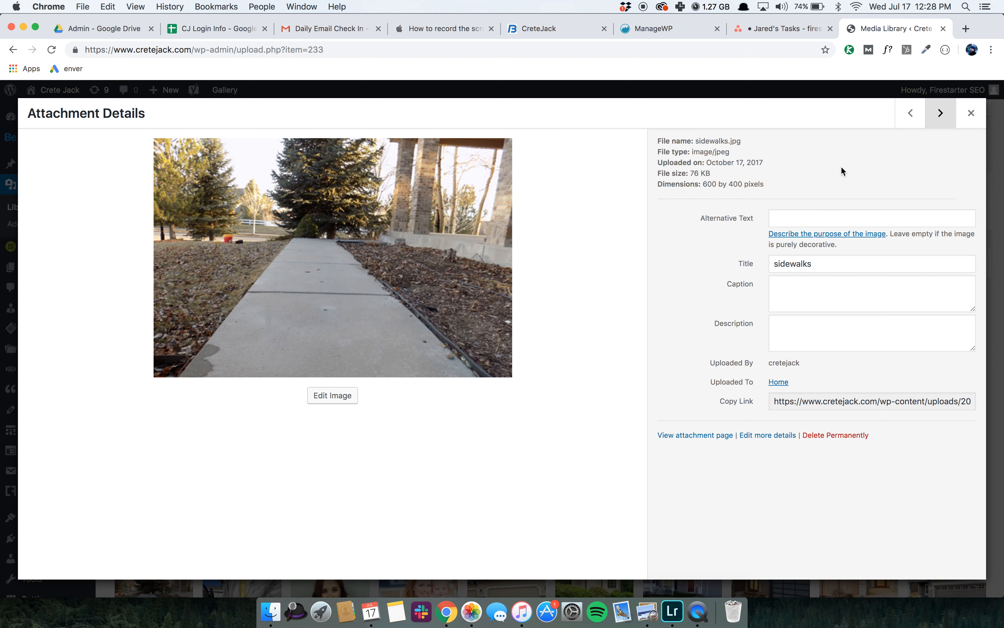
{"action": "left_click", "coordinate": [811, 221]}
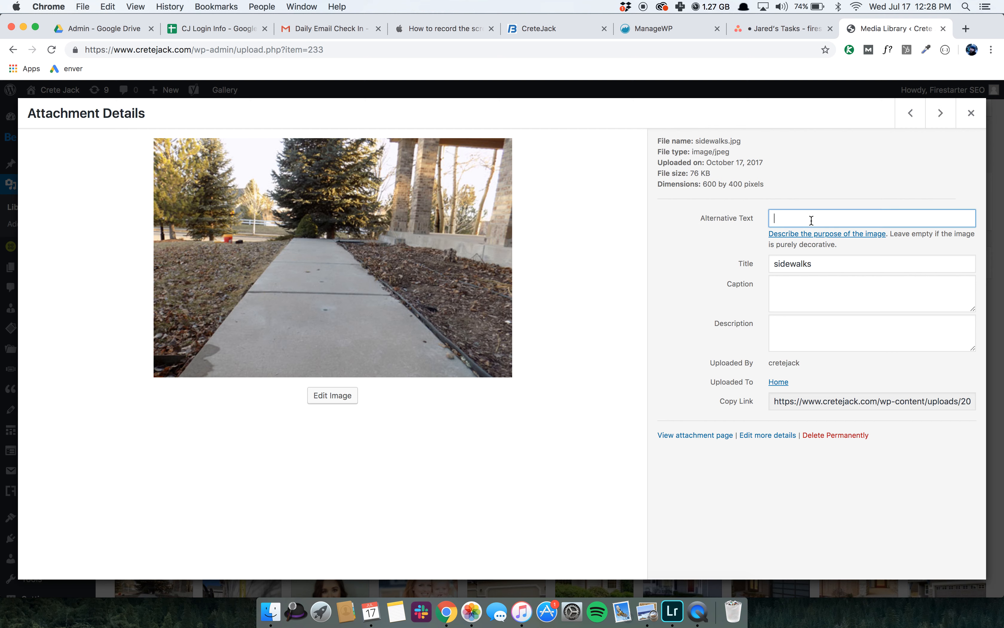
{"action": "type", "text": "Sidewalk"}
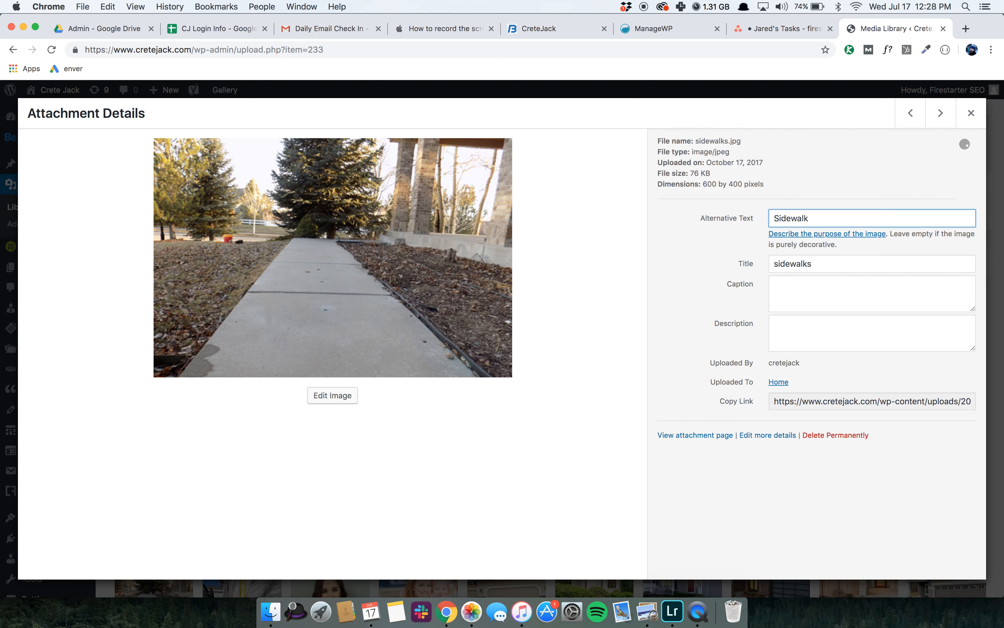
{"action": "left_click", "coordinate": [940, 125]}
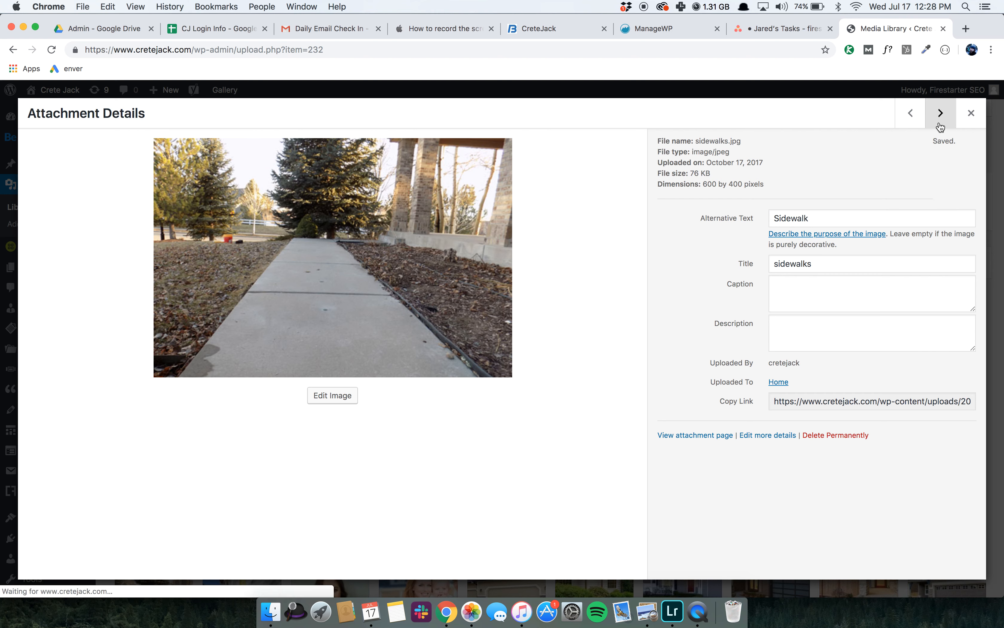